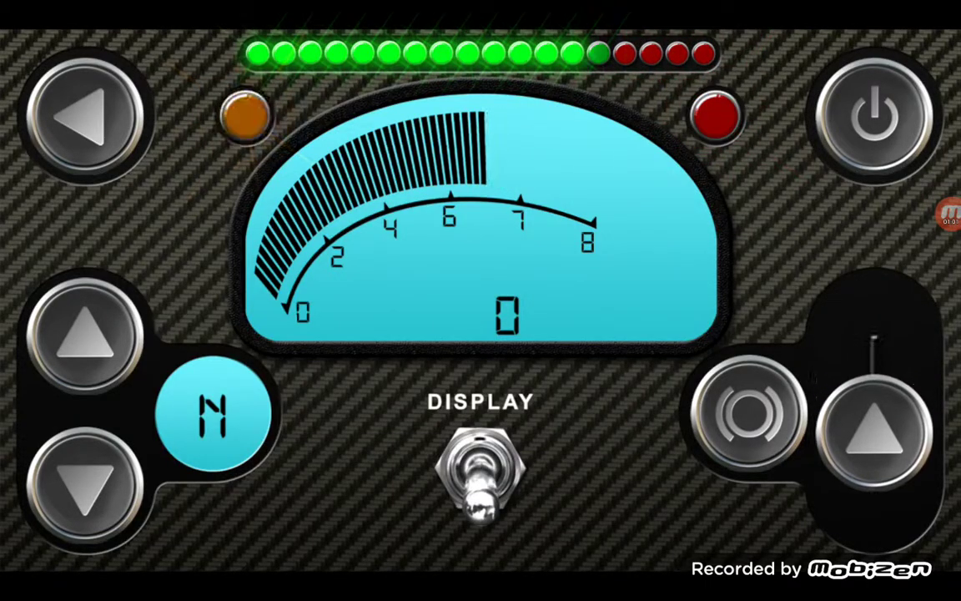
- Rev the V4 and shift up from first to fourth gear, reaching about 205
drag(874, 484, 874, 334)
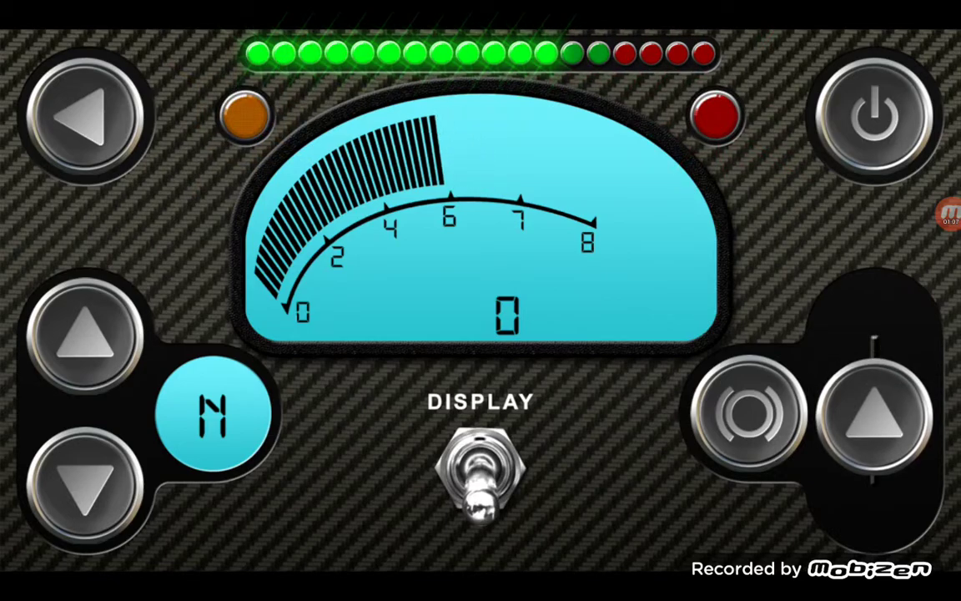
drag(874, 483, 874, 334)
click(84, 334)
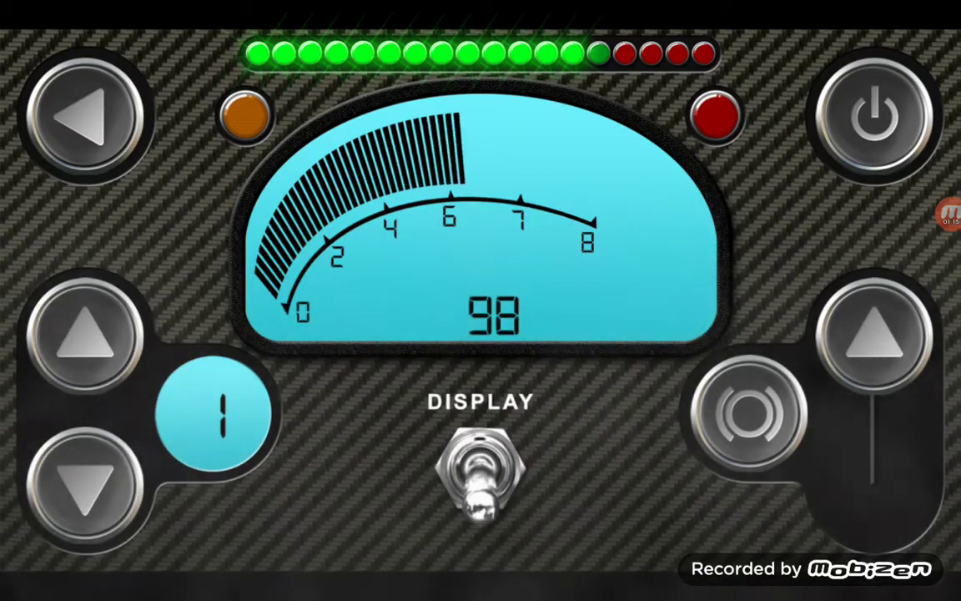
click(83, 334)
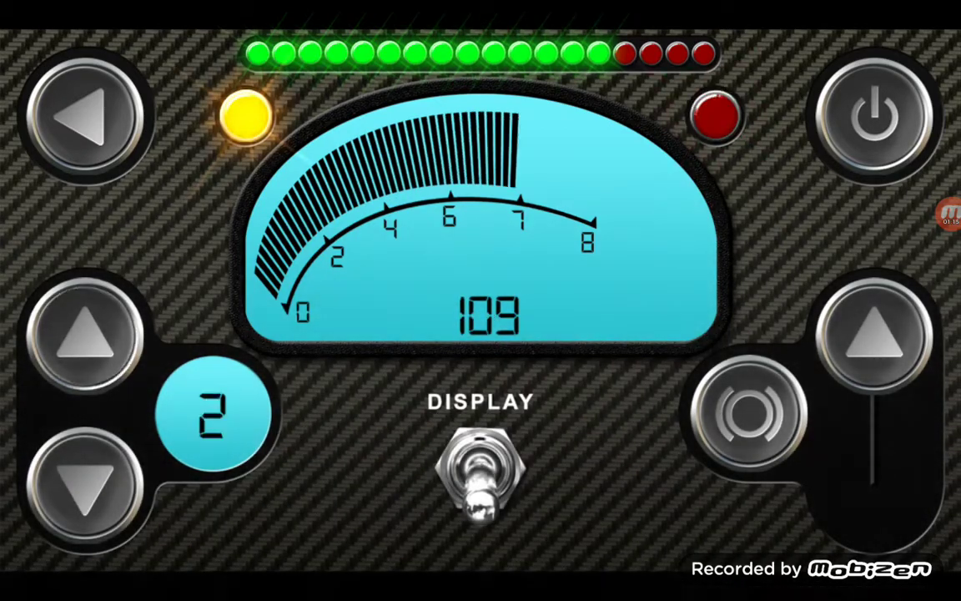
click(84, 334)
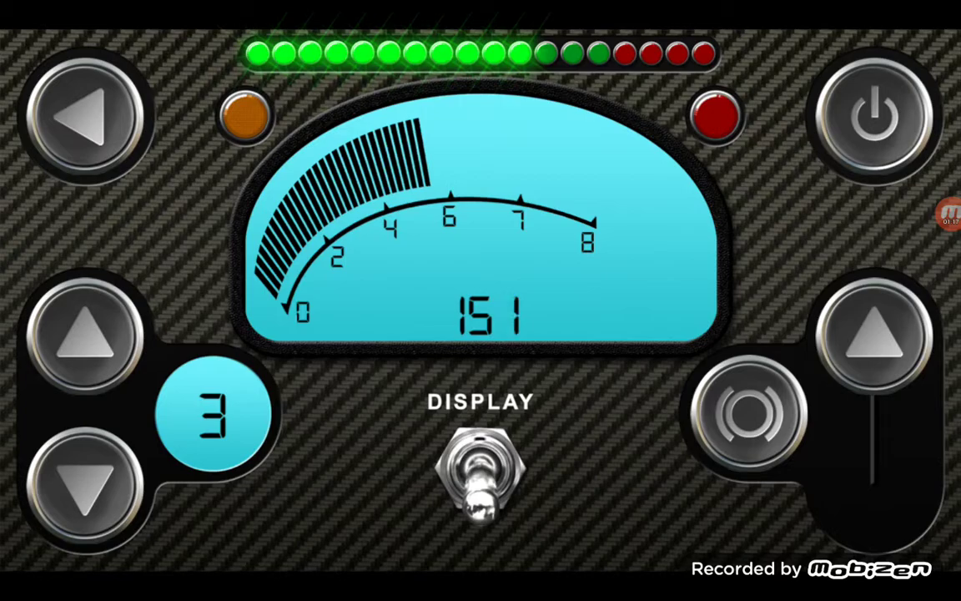
click(84, 333)
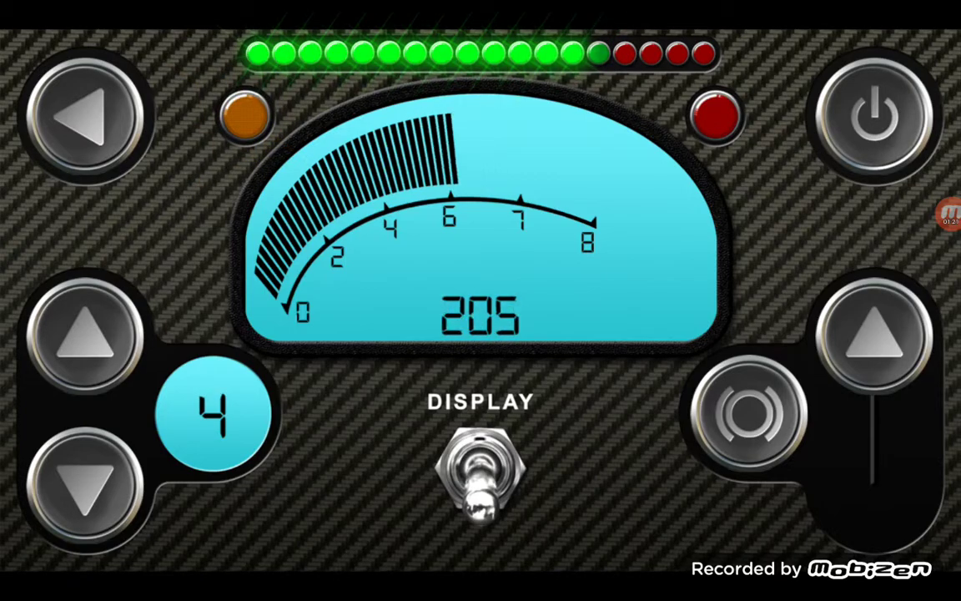
- Release the throttle, downshift, dim the DISPLAY backlight, then browse engines in the vehicle menu
drag(874, 333, 873, 488)
click(83, 484)
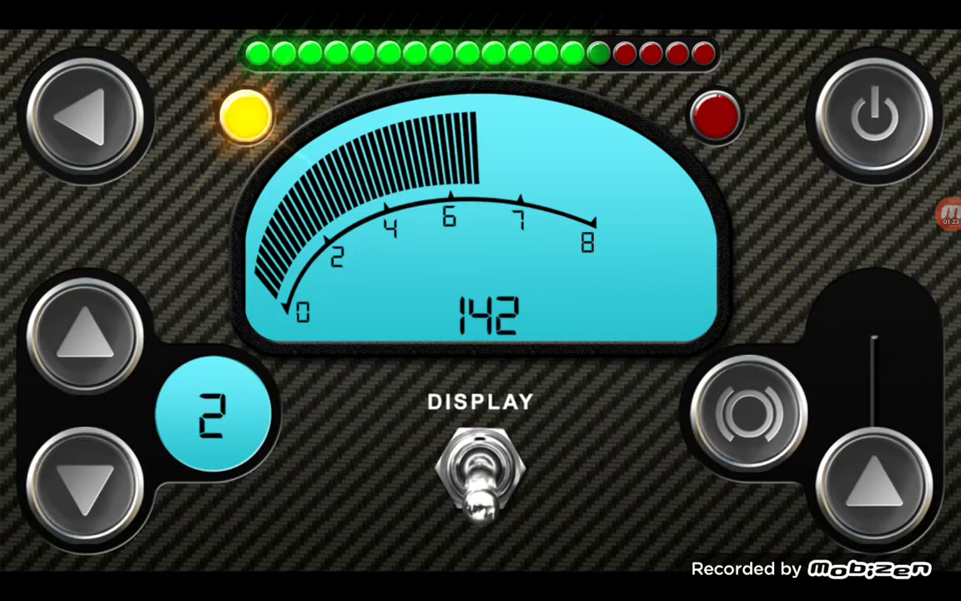
click(83, 484)
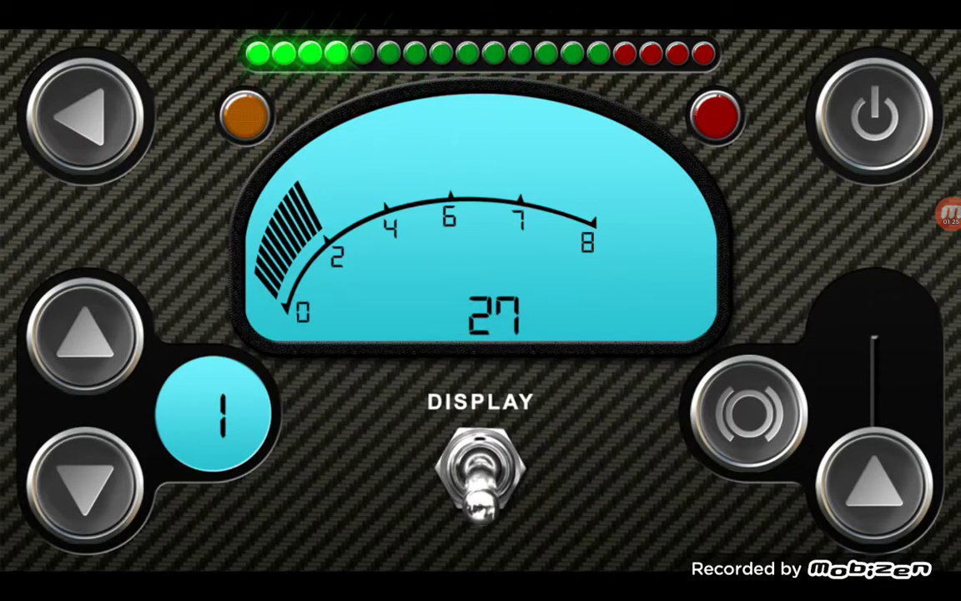
click(480, 468)
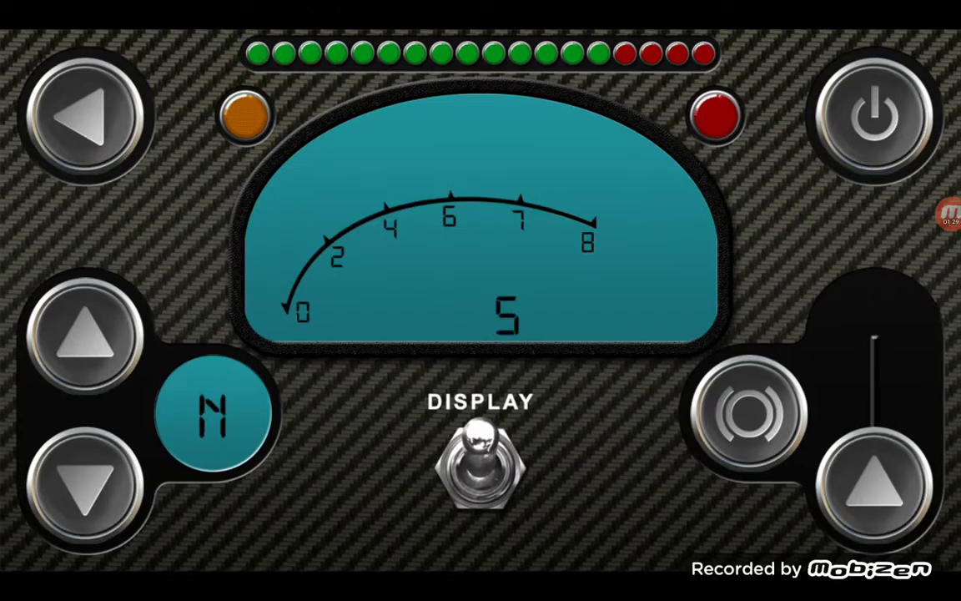
click(84, 117)
click(108, 388)
- Select the 6.0L V12, rev it toward redline, ease off, and return to the menu
click(109, 388)
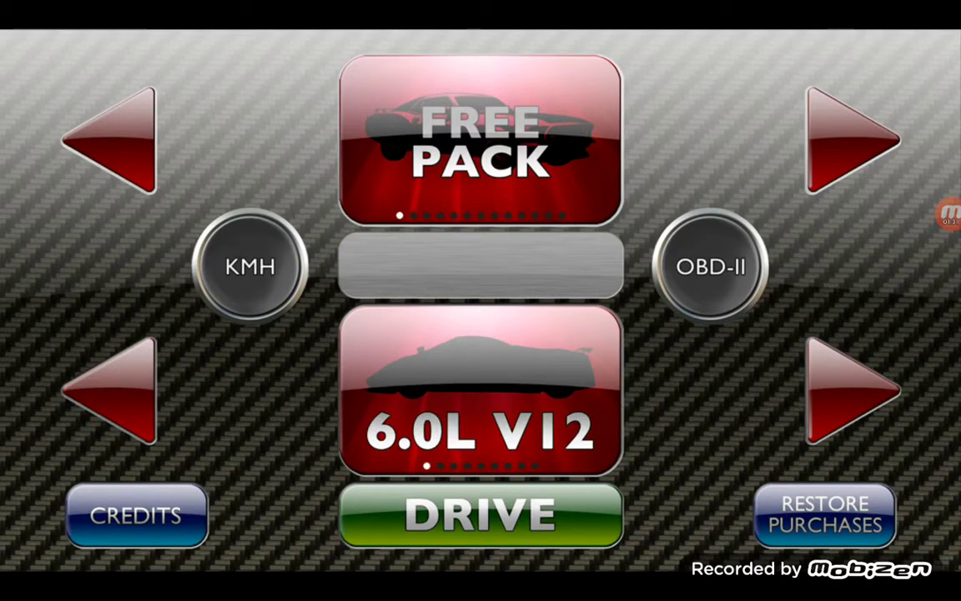
click(481, 514)
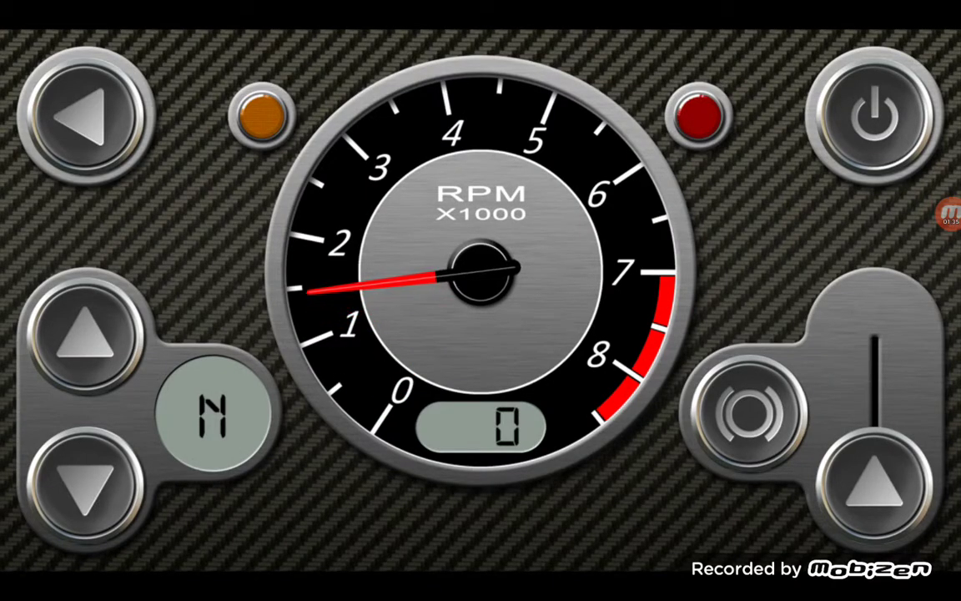
mouse_move(875, 492)
mouse_down()
mouse_move(874, 326)
mouse_move(875, 493)
mouse_up()
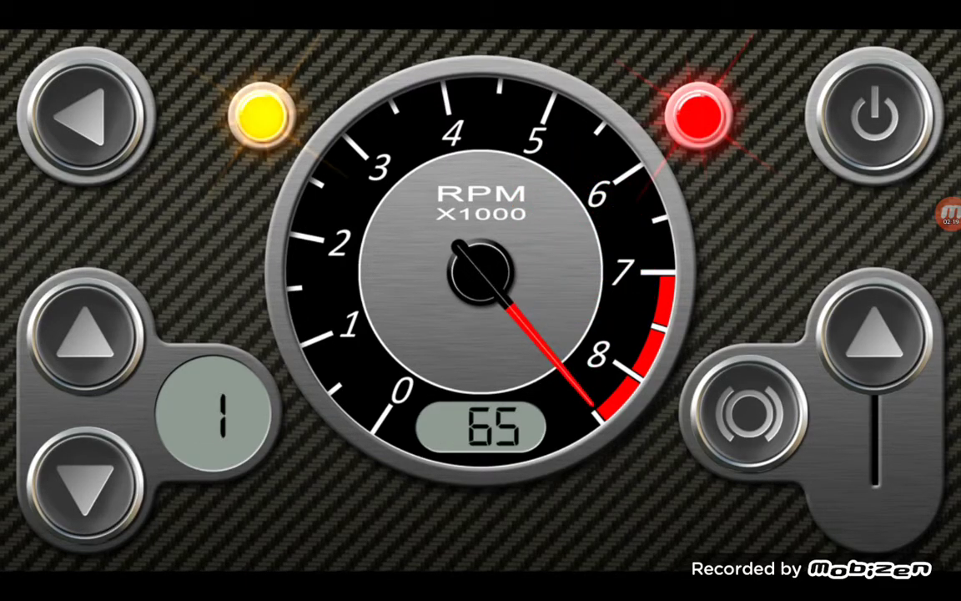
drag(874, 330, 874, 484)
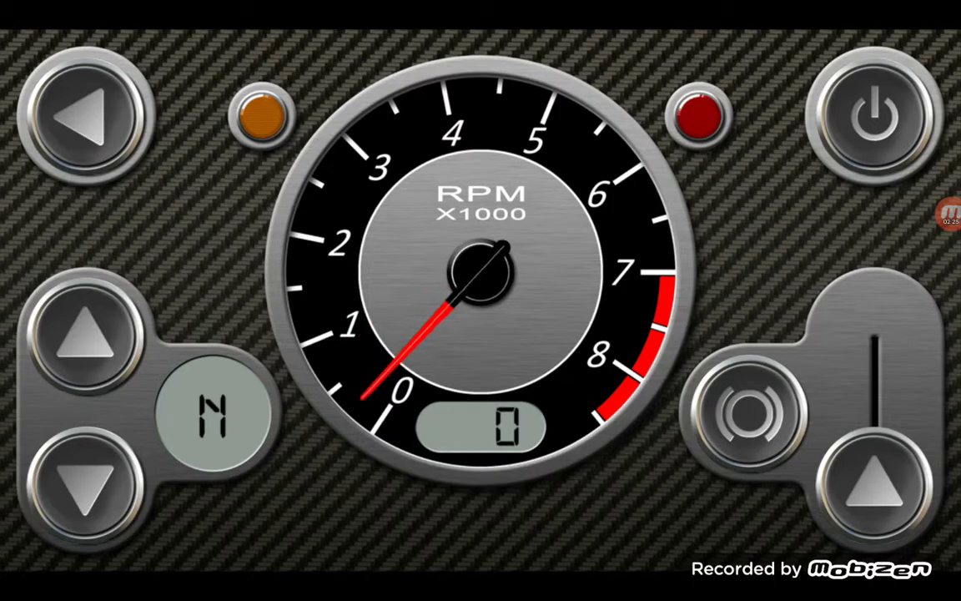
click(86, 115)
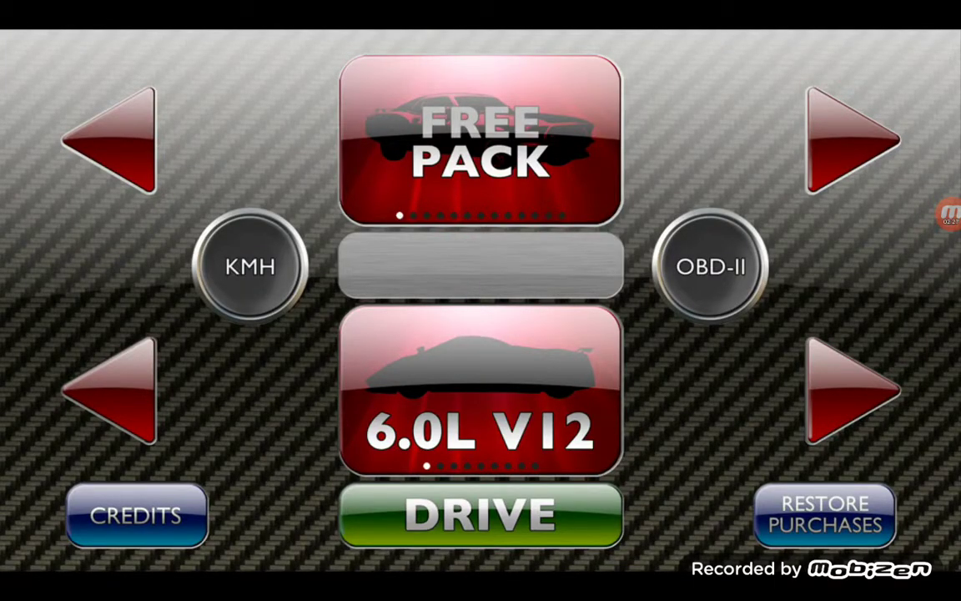
- Select the AM V12 GT3, start driving, and brighten the dashboard backlight
click(852, 391)
click(853, 391)
click(108, 391)
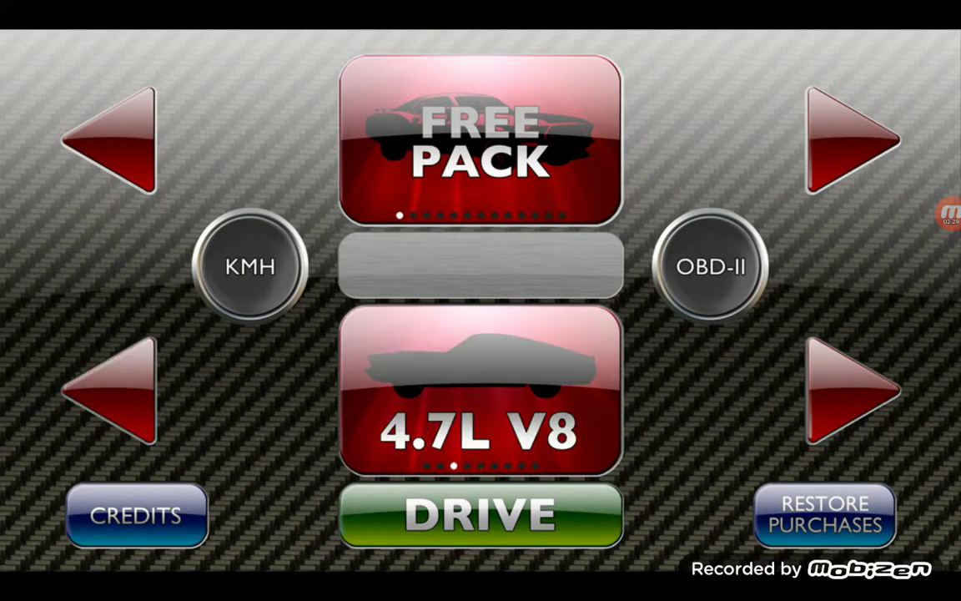
click(853, 390)
click(853, 391)
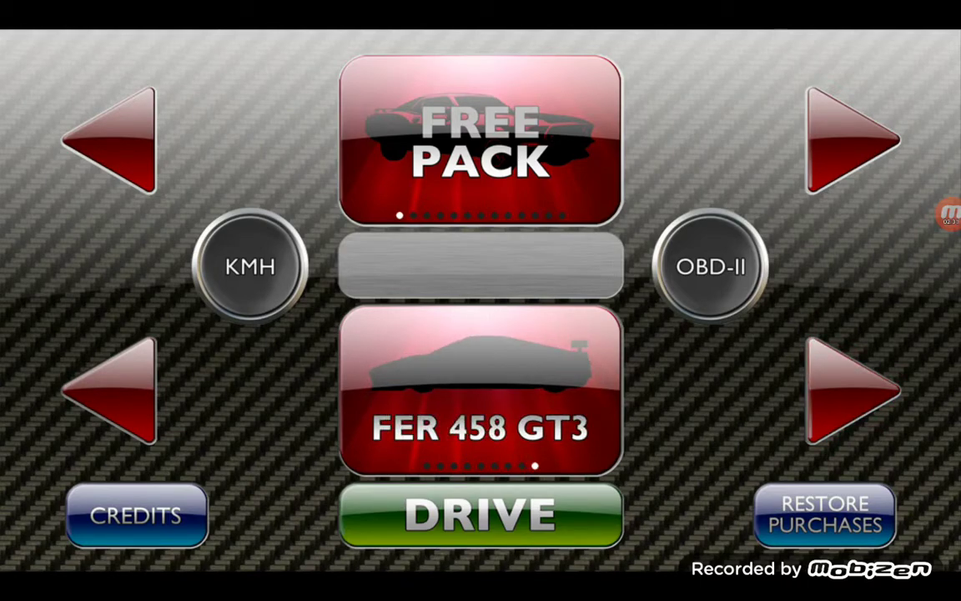
click(109, 390)
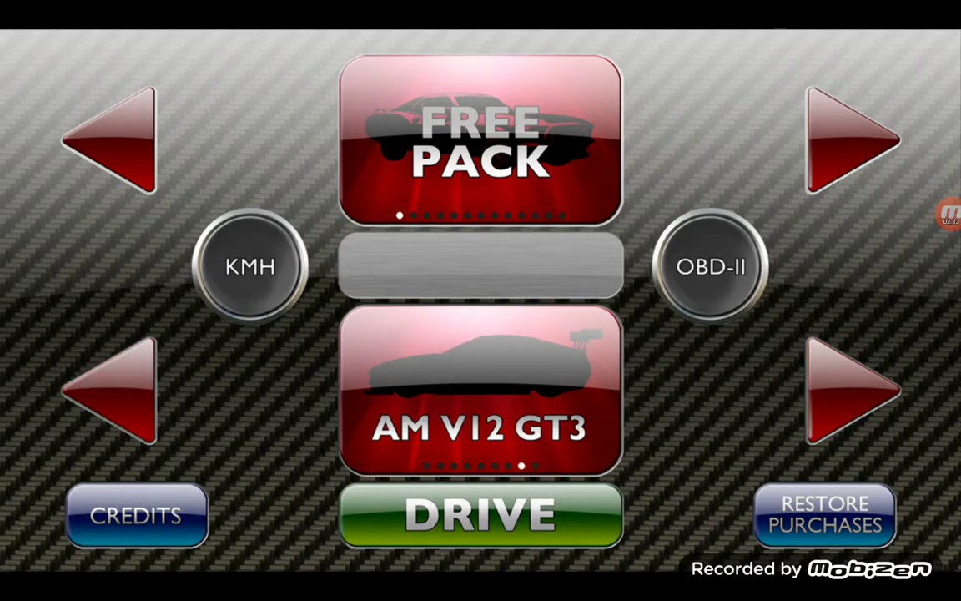
click(480, 514)
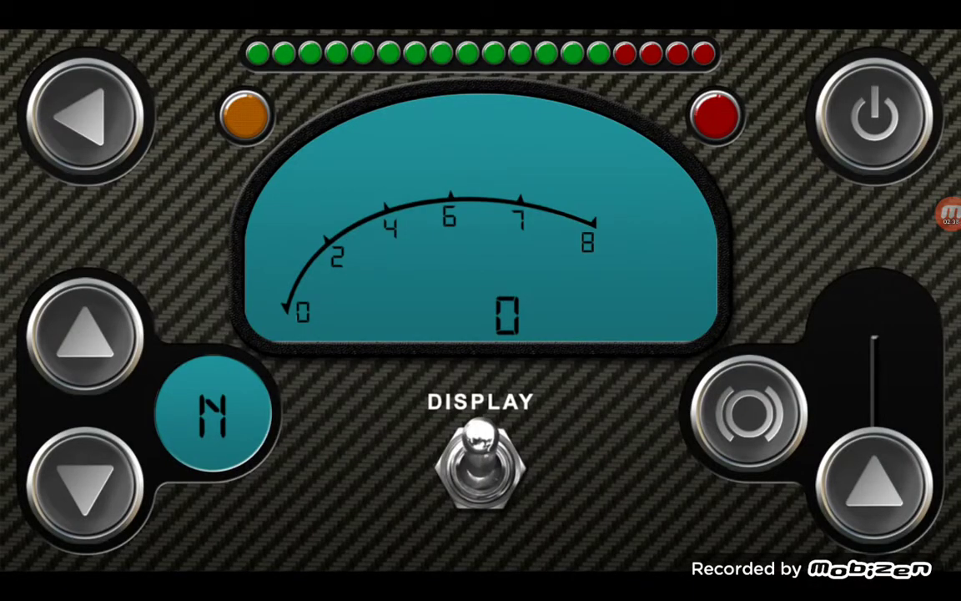
click(481, 463)
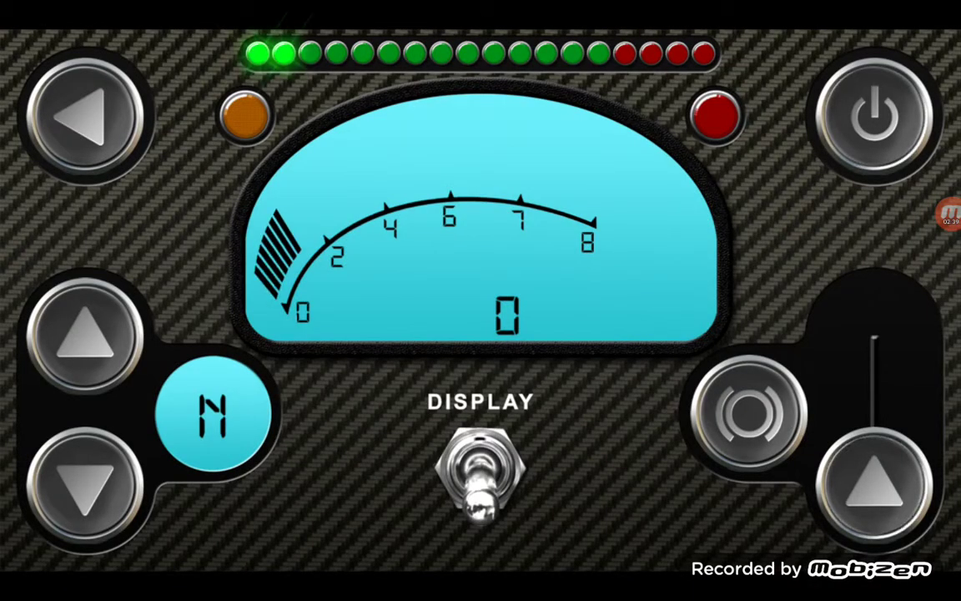
- Rev in neutral, then accelerate up through first to fifth gear toward about 200
mouse_move(873, 487)
mouse_down()
mouse_move(874, 333)
mouse_move(874, 467)
mouse_up()
mouse_move(873, 467)
mouse_down()
mouse_move(874, 334)
mouse_move(874, 484)
mouse_move(874, 334)
mouse_up()
click(86, 334)
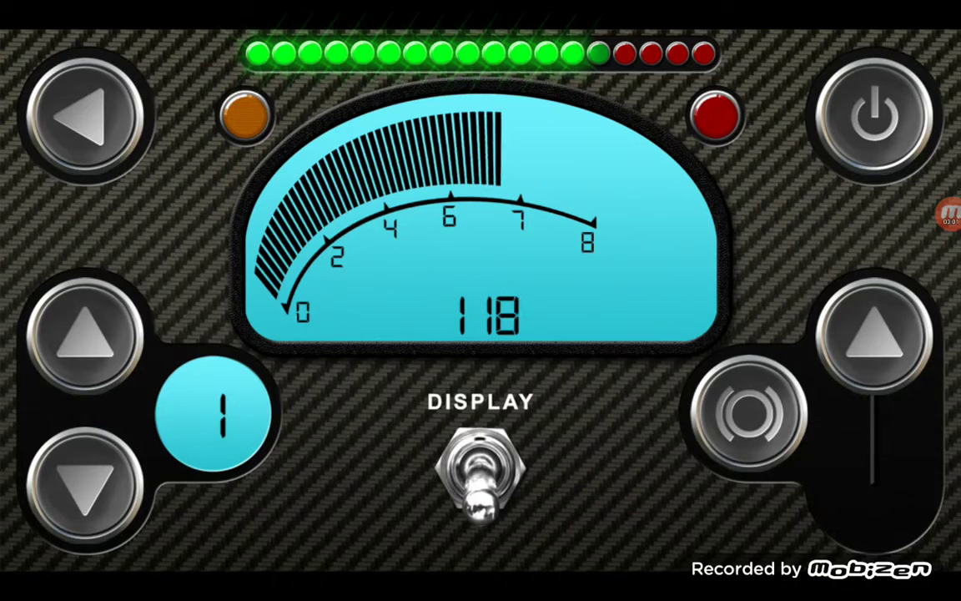
click(86, 334)
click(86, 333)
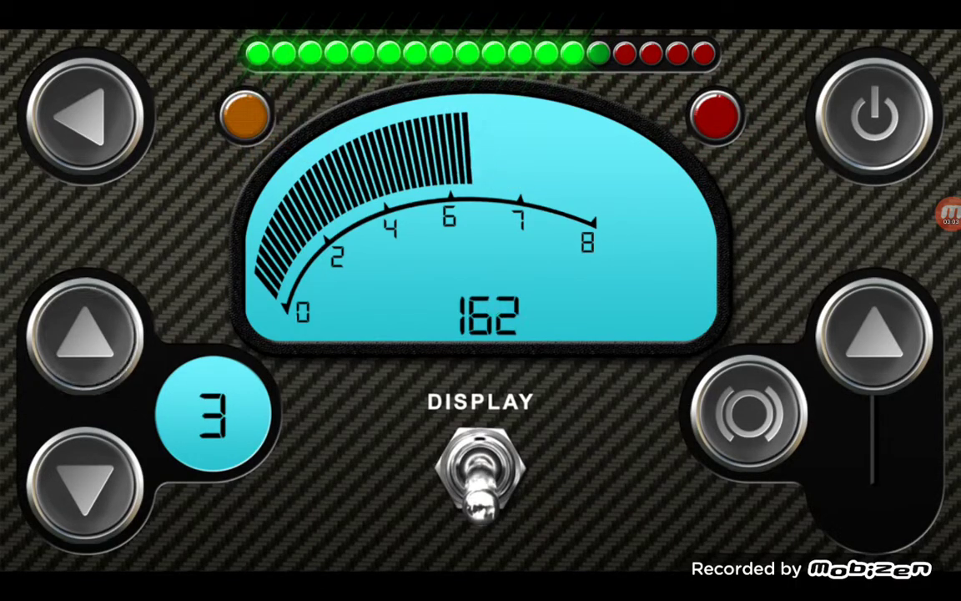
click(86, 334)
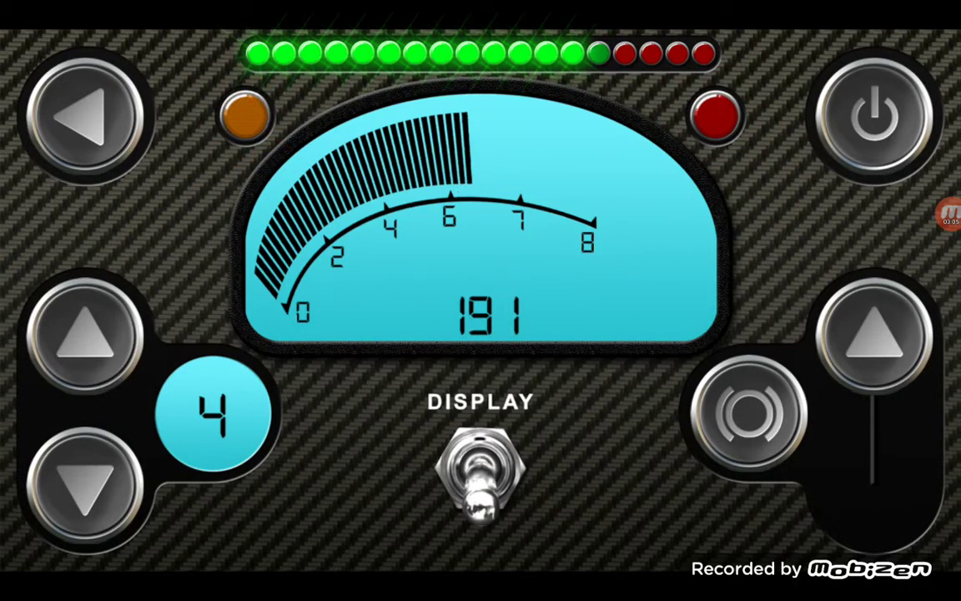
click(86, 334)
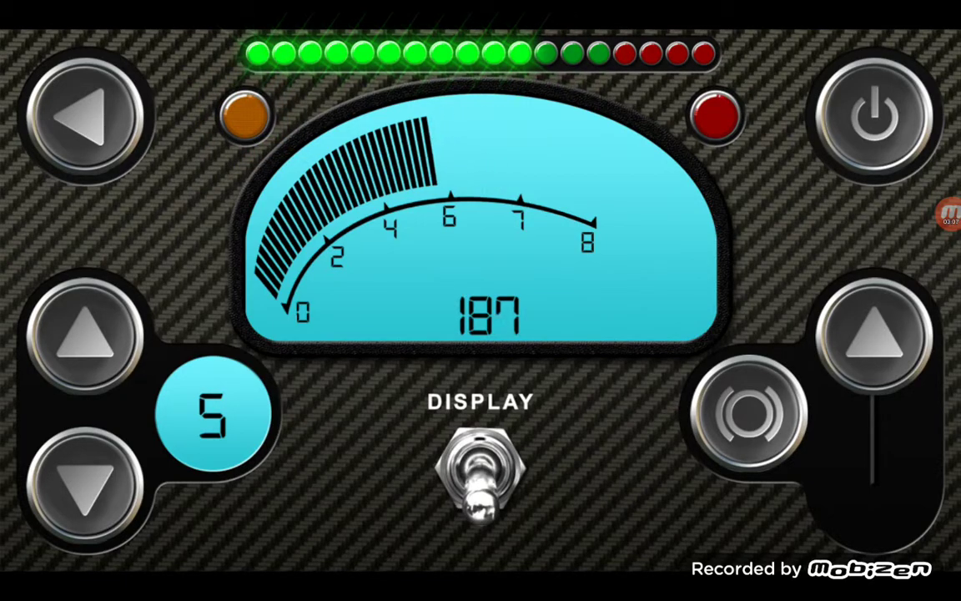
- Downshift, release the throttle, and settle back into neutral
click(86, 483)
click(86, 482)
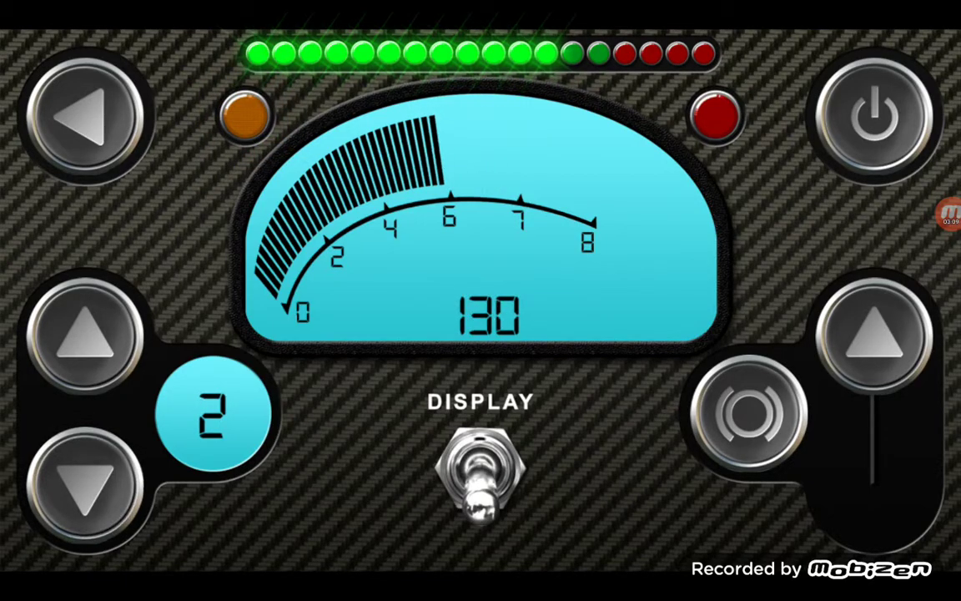
click(86, 482)
drag(874, 334, 874, 476)
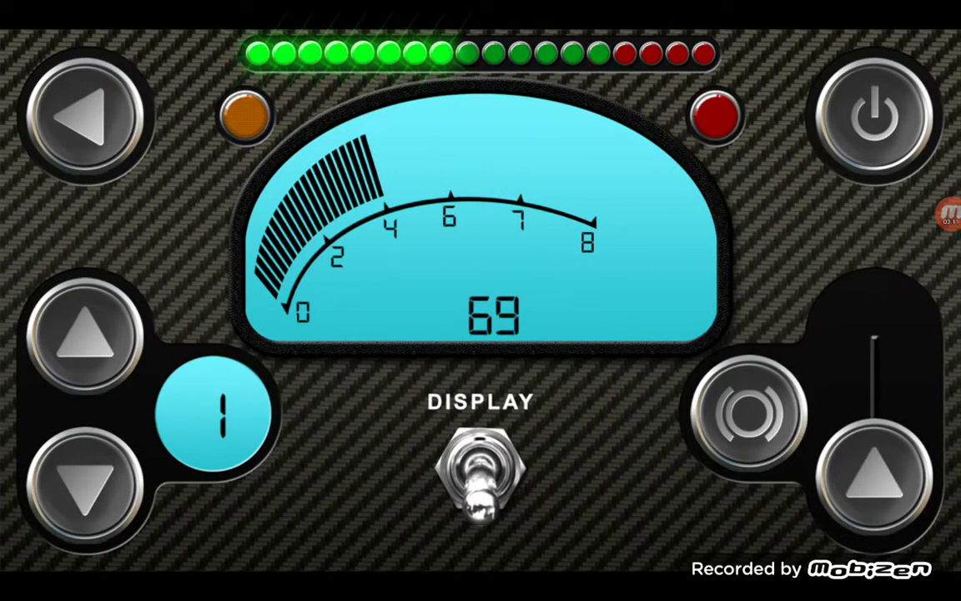
click(86, 482)
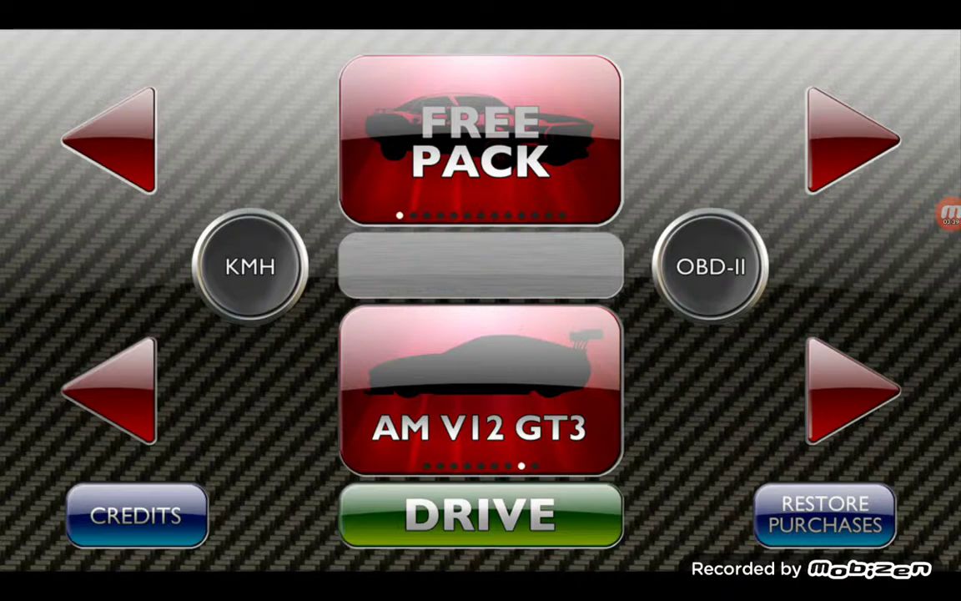
click(109, 390)
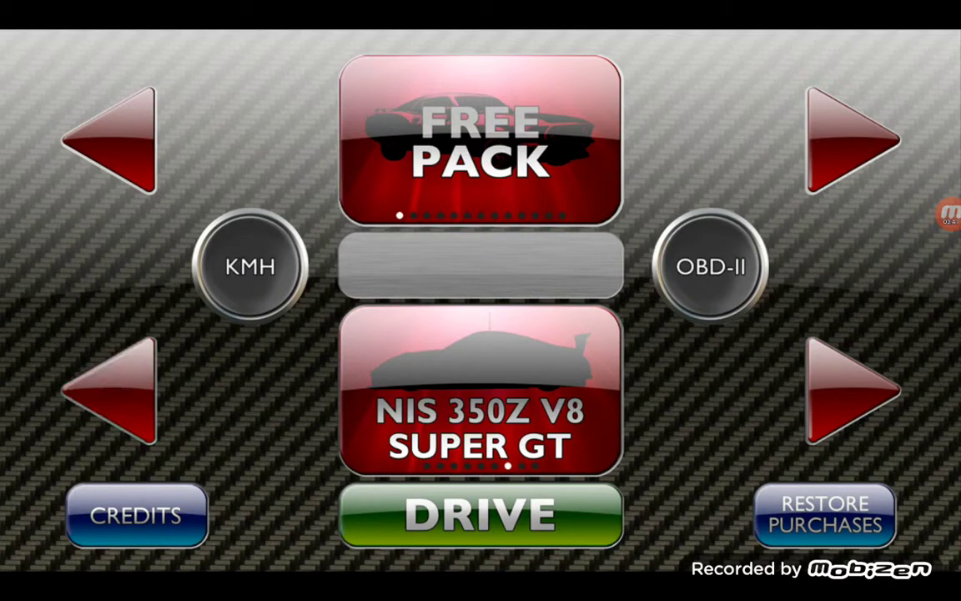
click(108, 389)
click(109, 390)
click(851, 389)
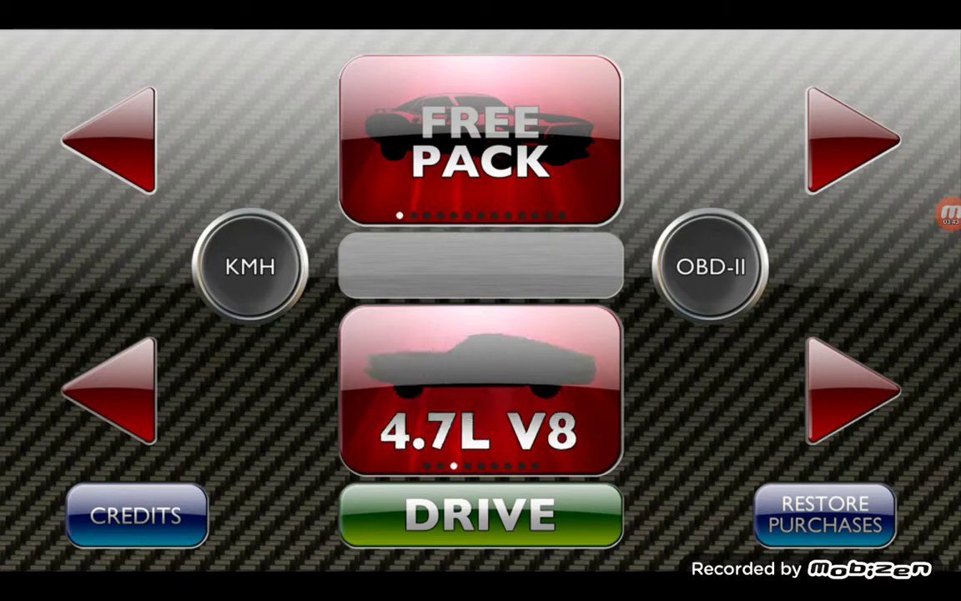
click(108, 390)
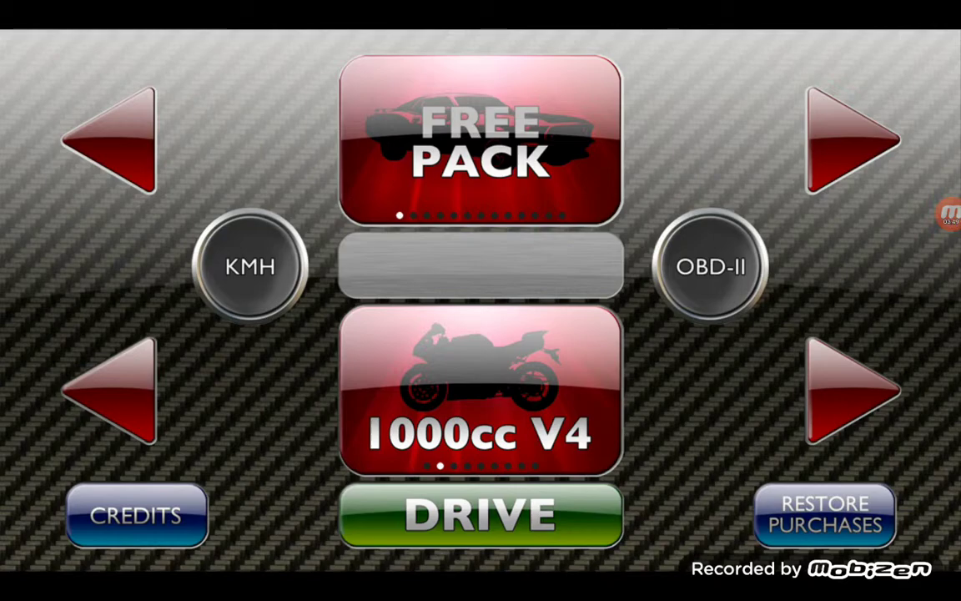
click(480, 515)
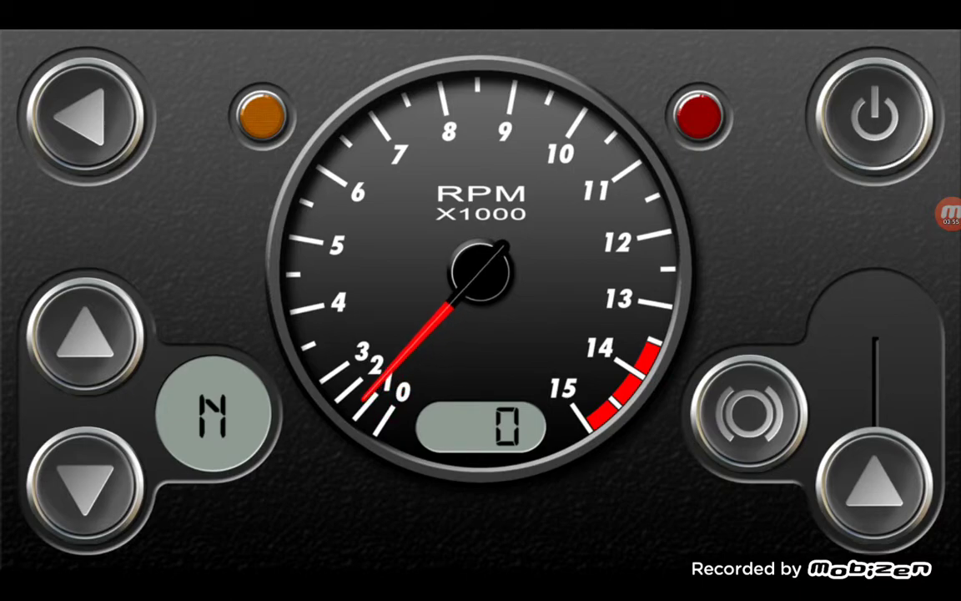
mouse_move(875, 484)
mouse_down()
mouse_move(875, 329)
mouse_move(875, 484)
mouse_up()
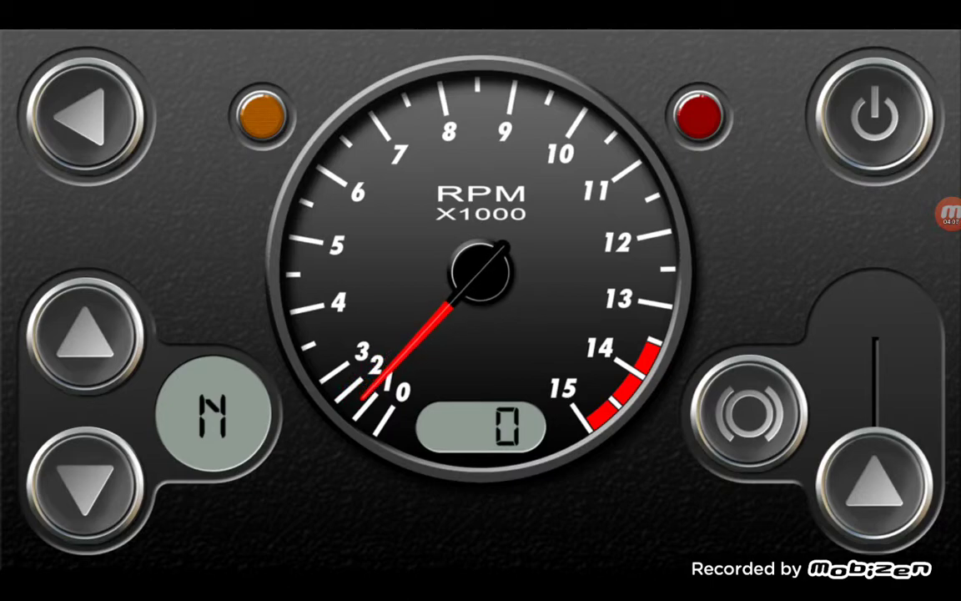
drag(875, 492, 874, 460)
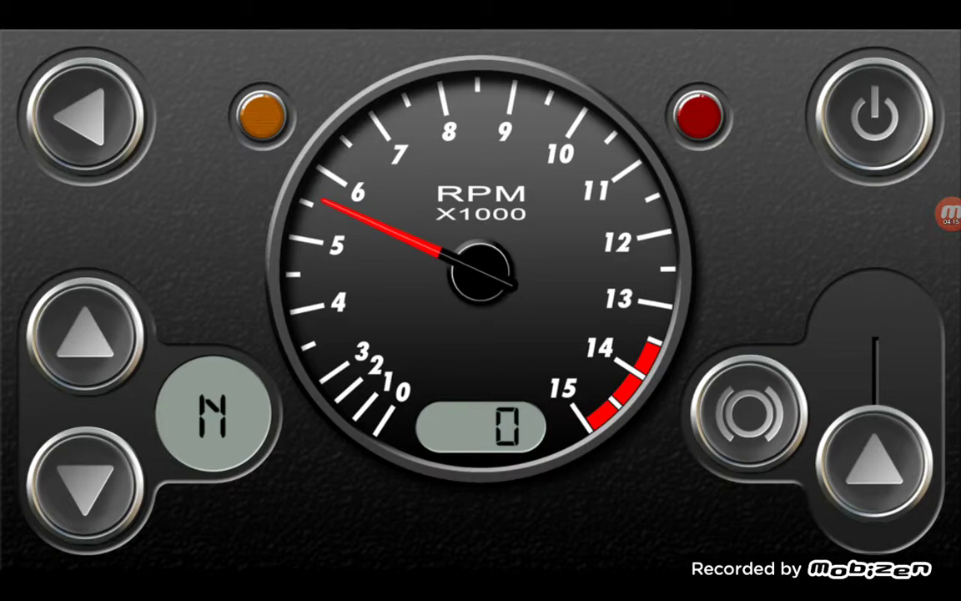
- Open the throttle fully and climb from first to sixth gear, topping out near 325
click(83, 333)
drag(875, 461, 874, 333)
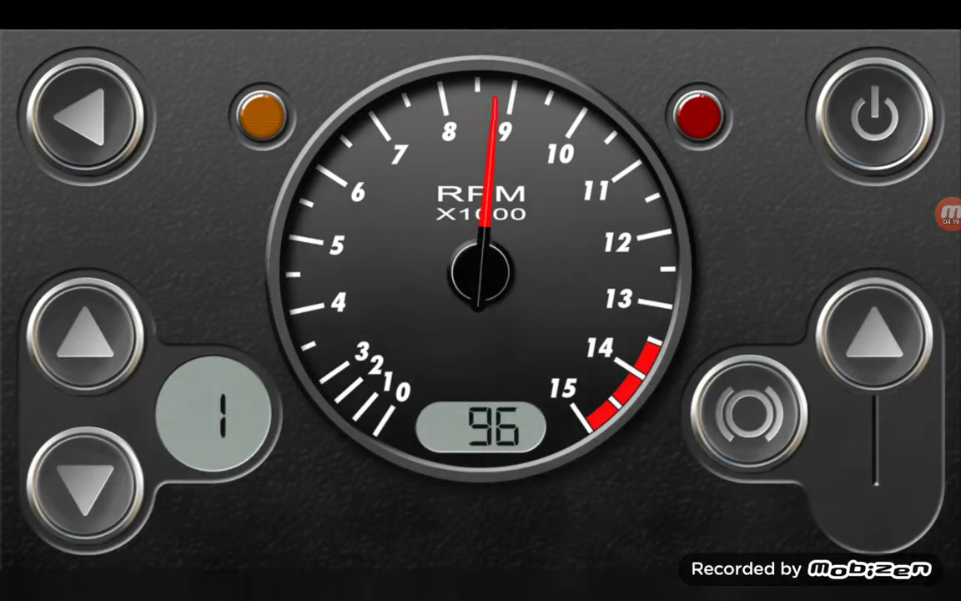
click(84, 334)
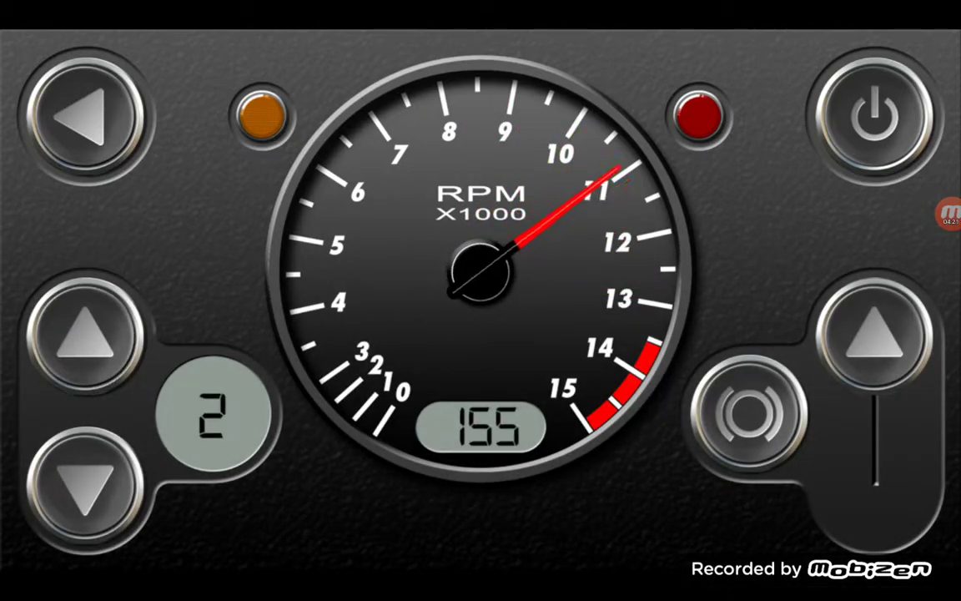
click(84, 334)
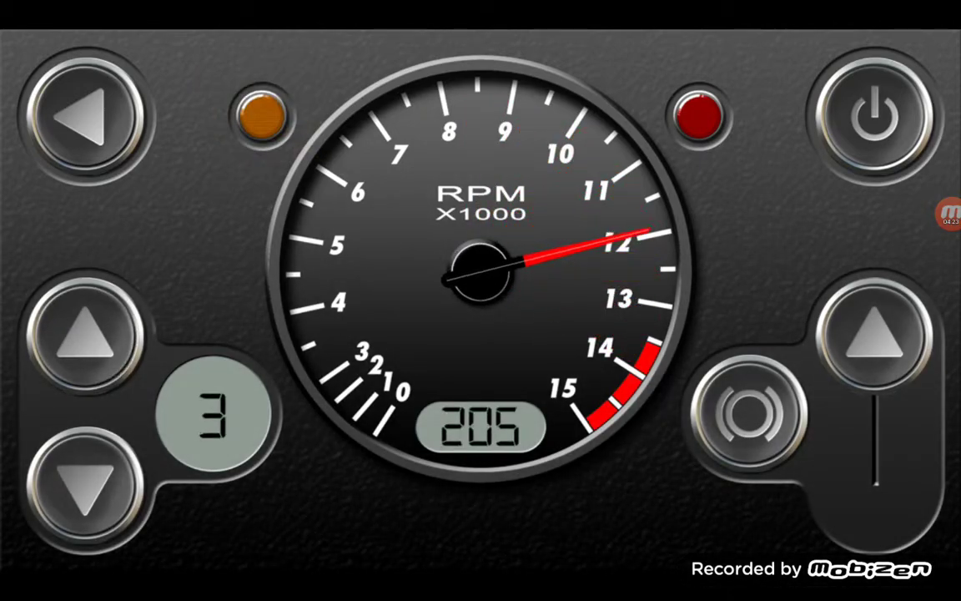
click(83, 333)
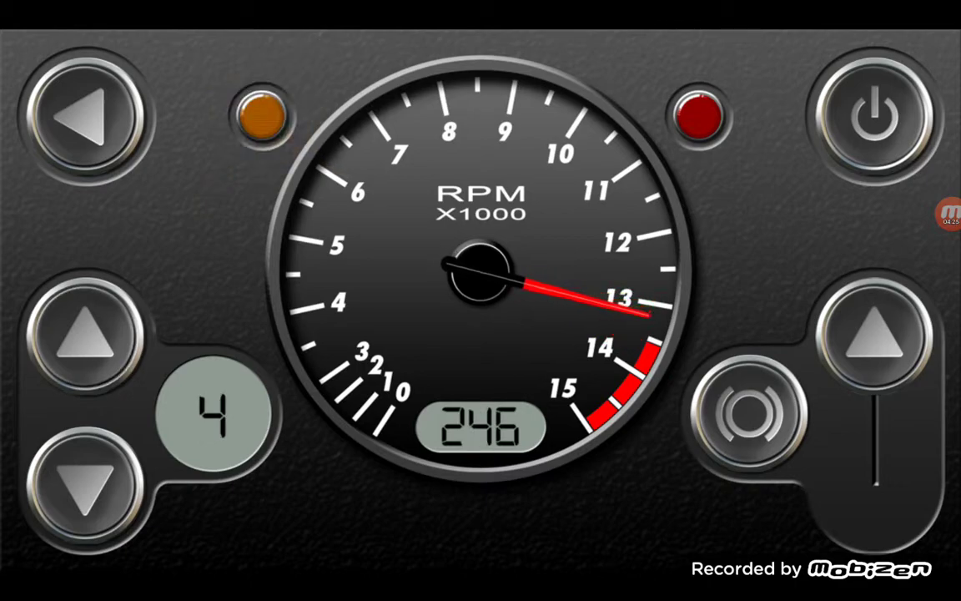
click(84, 334)
click(83, 334)
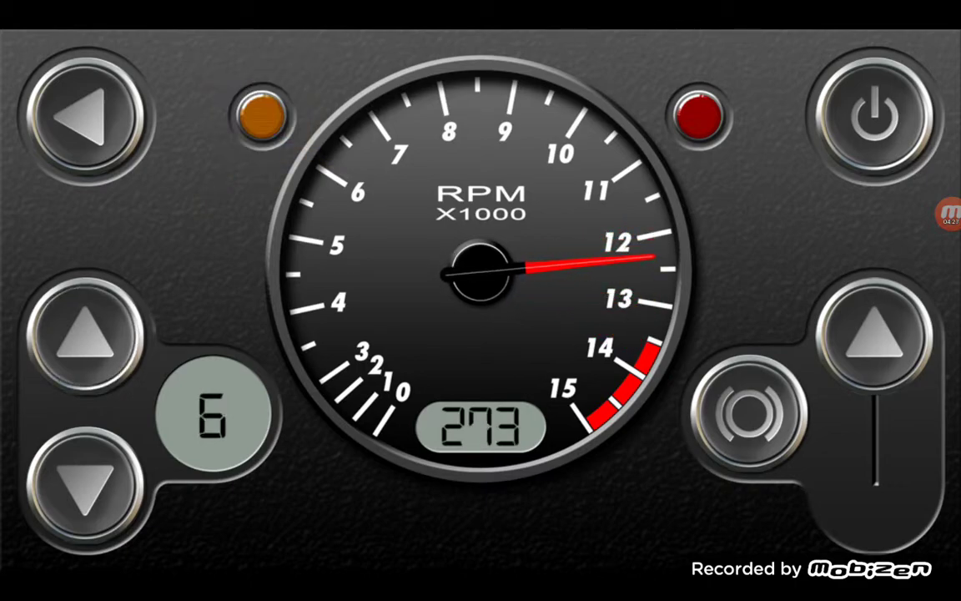
click(84, 483)
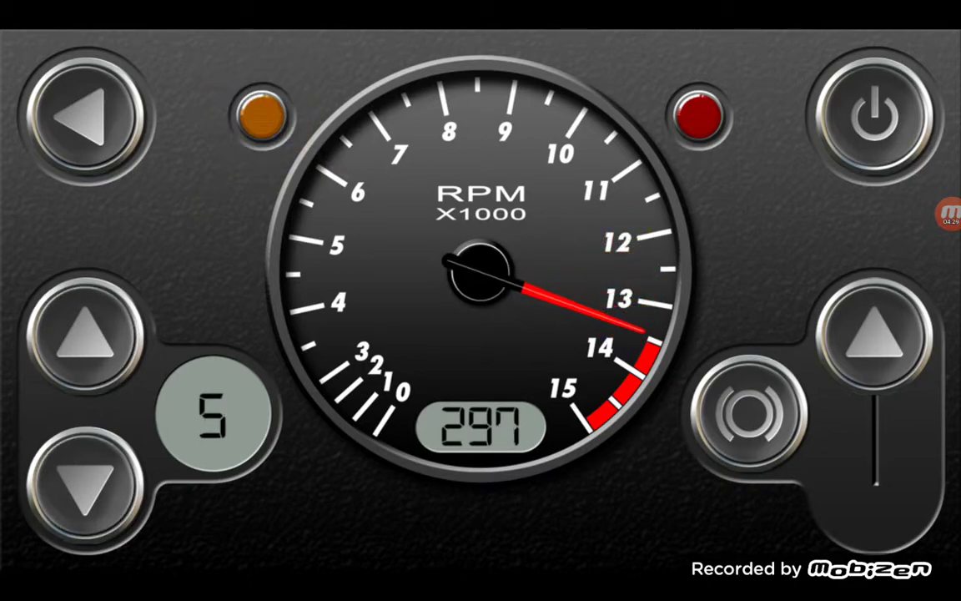
click(84, 334)
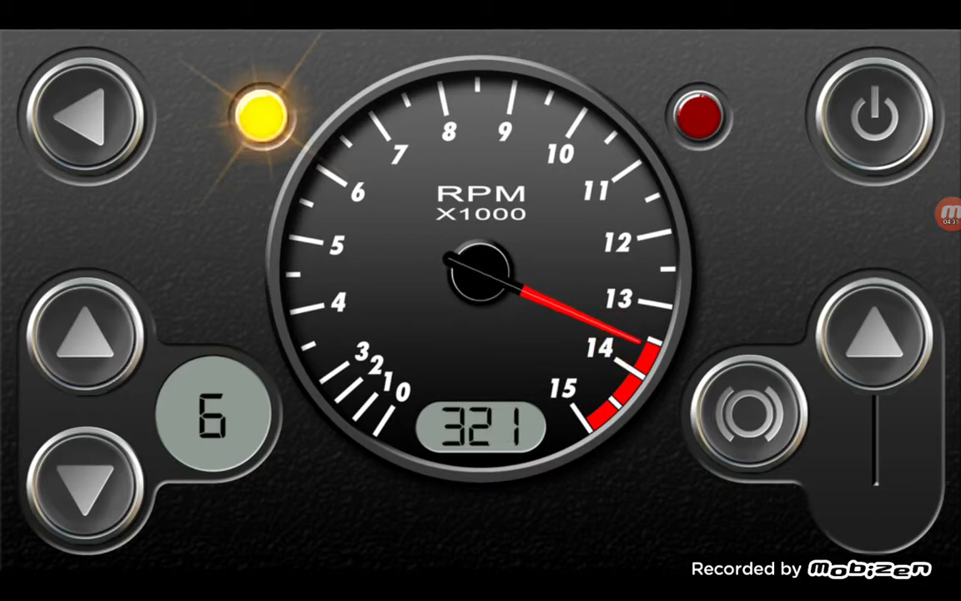
- Close the throttle and downshift from sixth to first, slowing to 43
drag(874, 333, 873, 492)
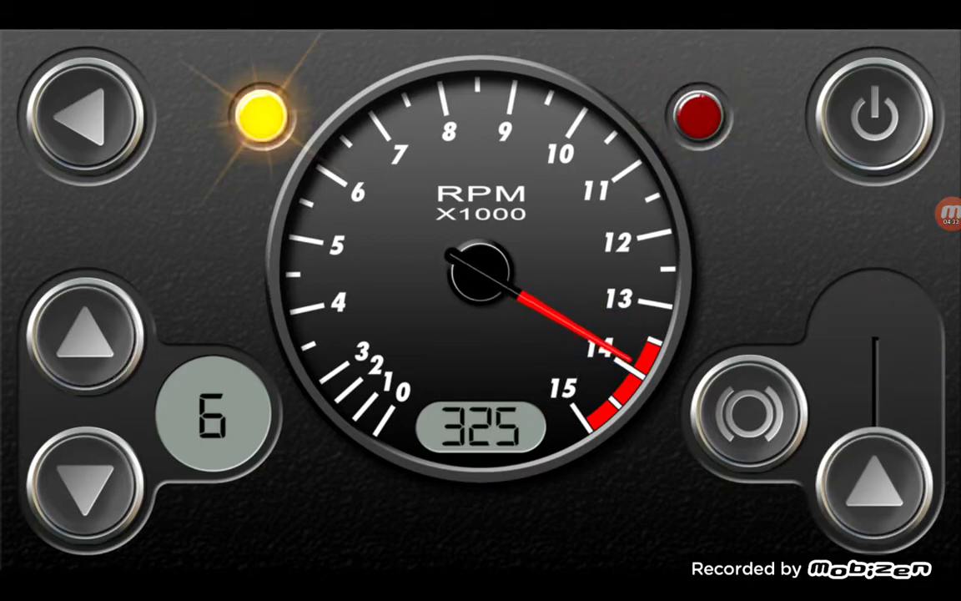
click(86, 480)
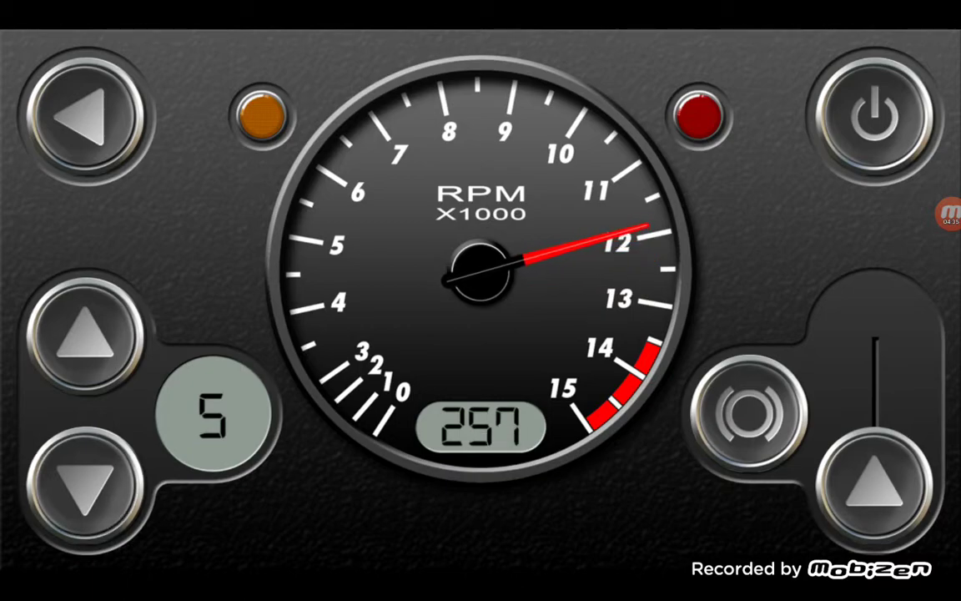
click(86, 479)
click(85, 479)
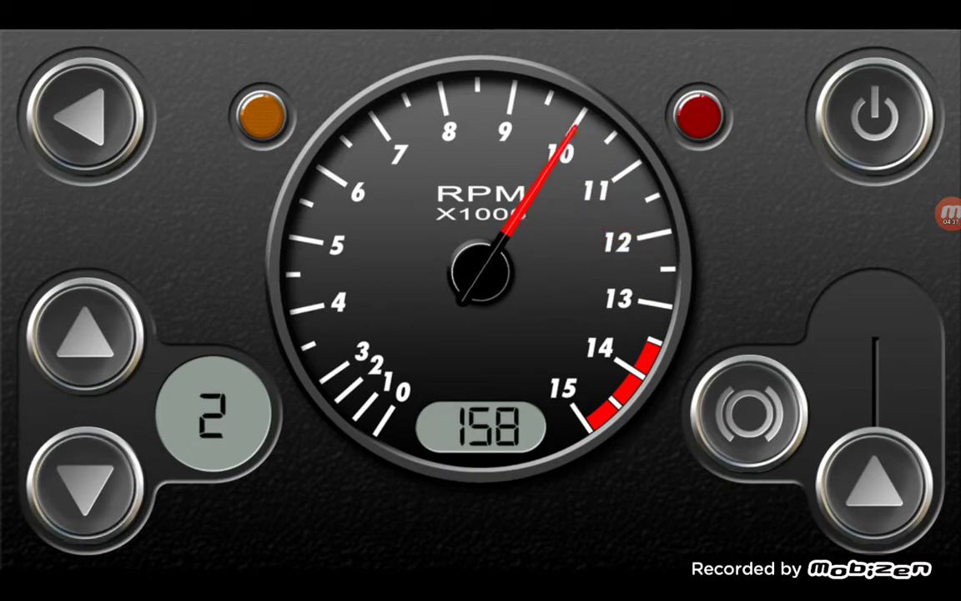
click(86, 480)
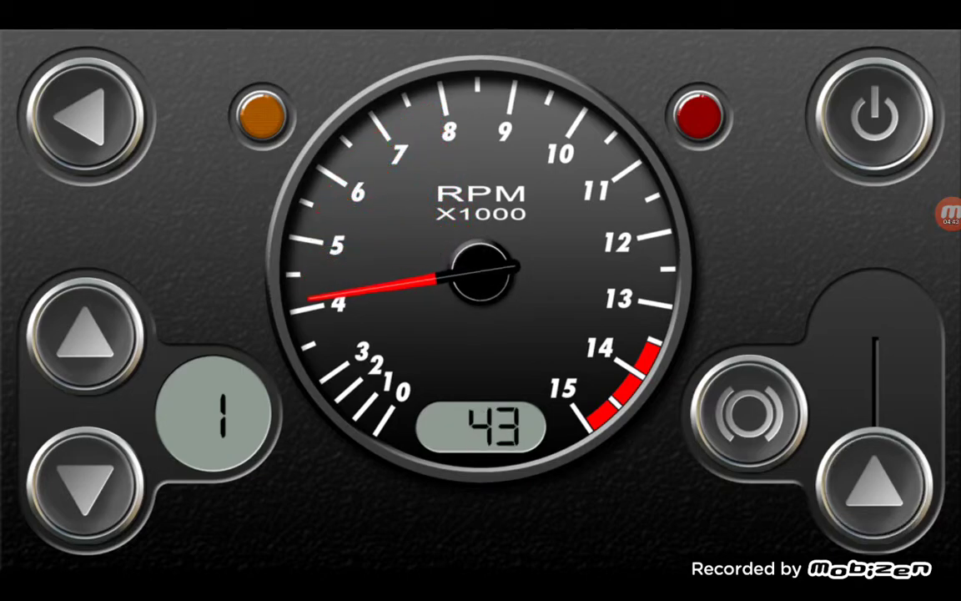
- Accelerate up to third, downshift, coast, then pull away again in first
drag(874, 487, 874, 334)
click(85, 334)
click(85, 334)
click(85, 334)
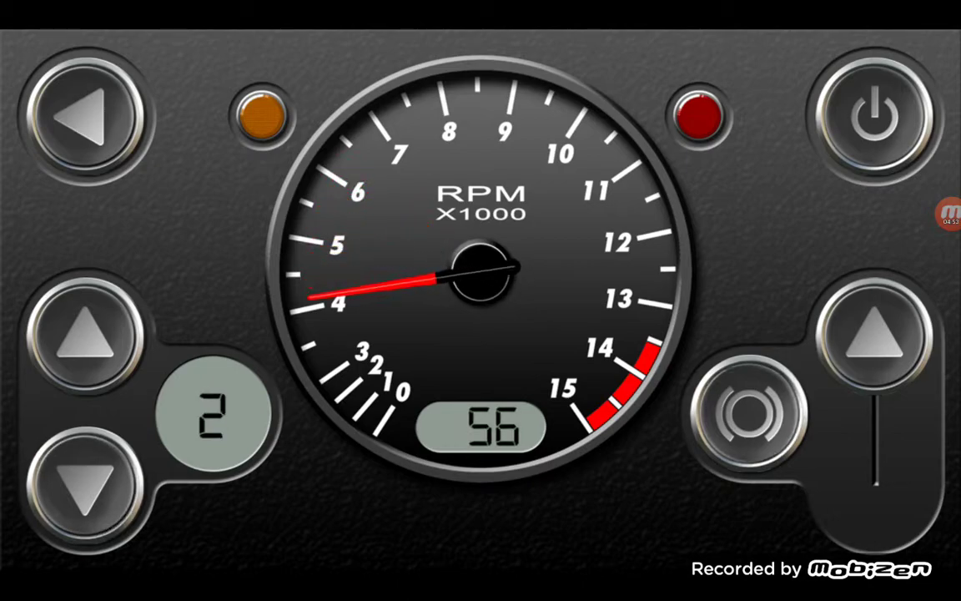
click(85, 484)
drag(874, 334, 874, 480)
click(86, 334)
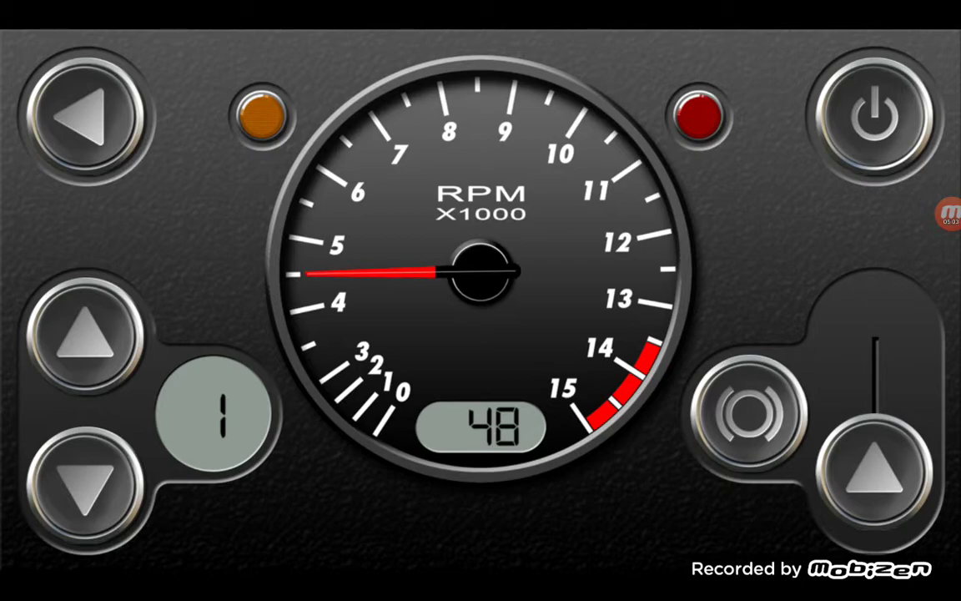
- Open the throttle fully and shift up from first to fifth gear
drag(874, 471, 873, 334)
click(86, 334)
click(85, 334)
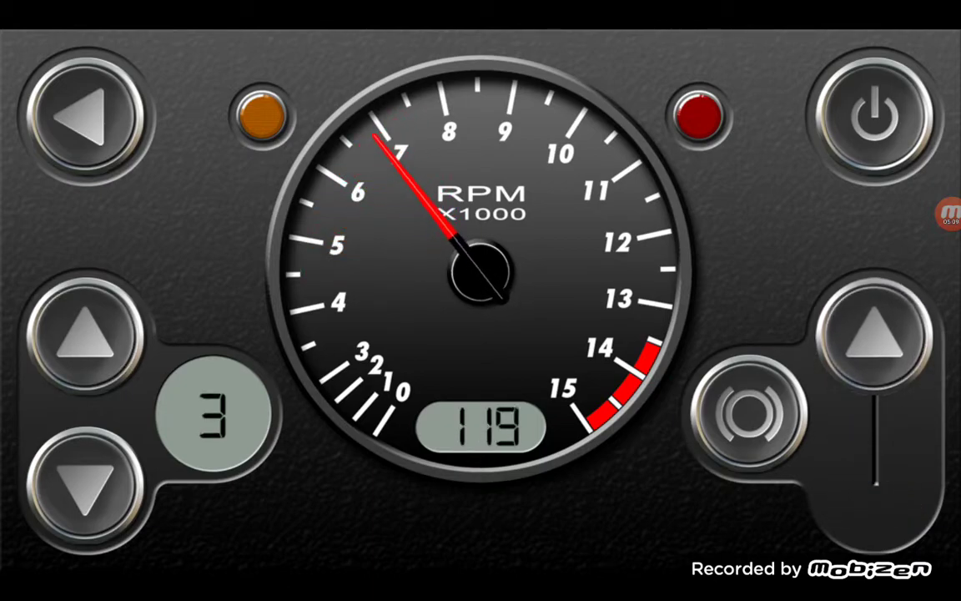
click(85, 334)
click(85, 334)
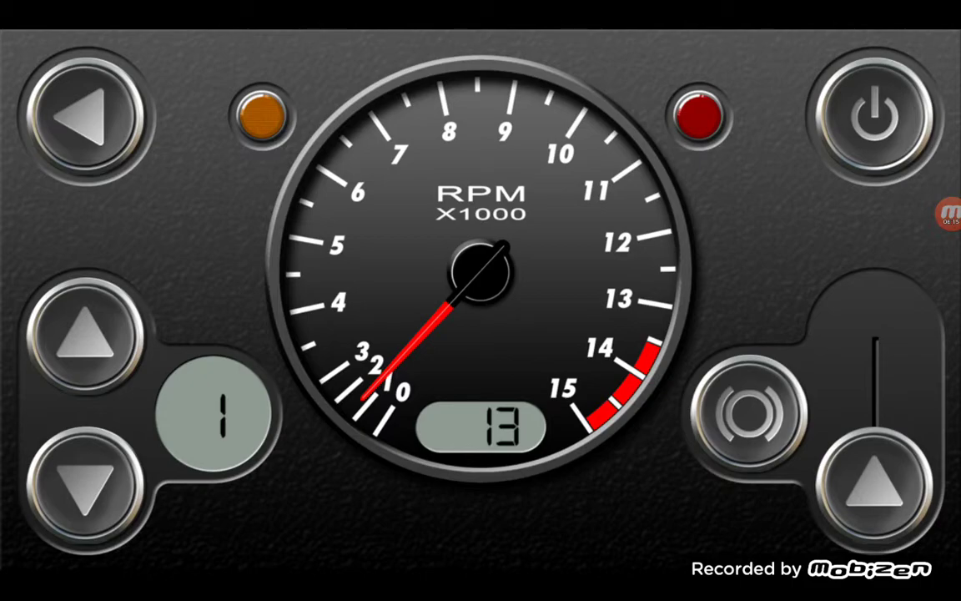
- Make another run to fifth near 149, then drop back to third at 85
drag(875, 488, 874, 367)
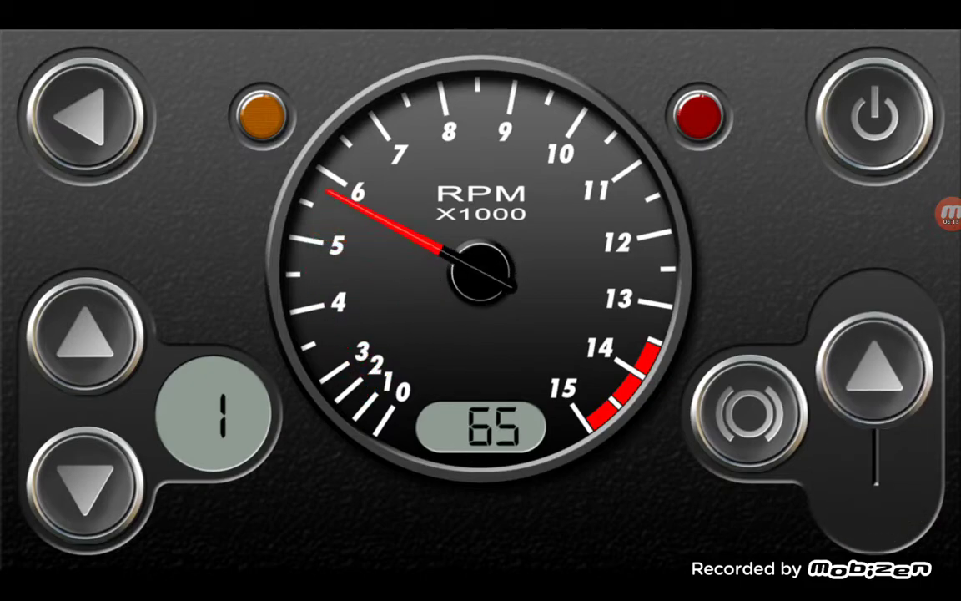
click(85, 334)
click(85, 333)
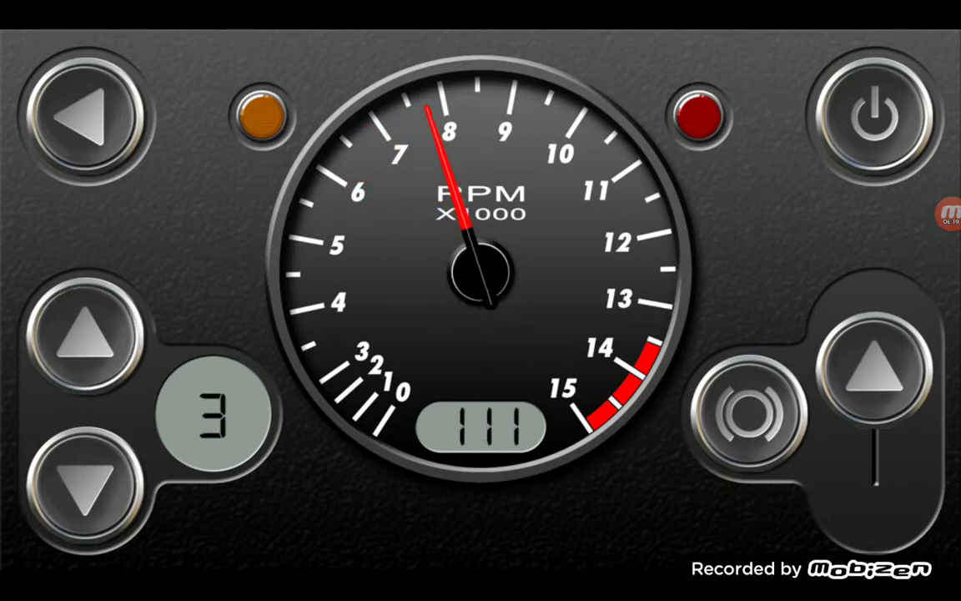
click(85, 334)
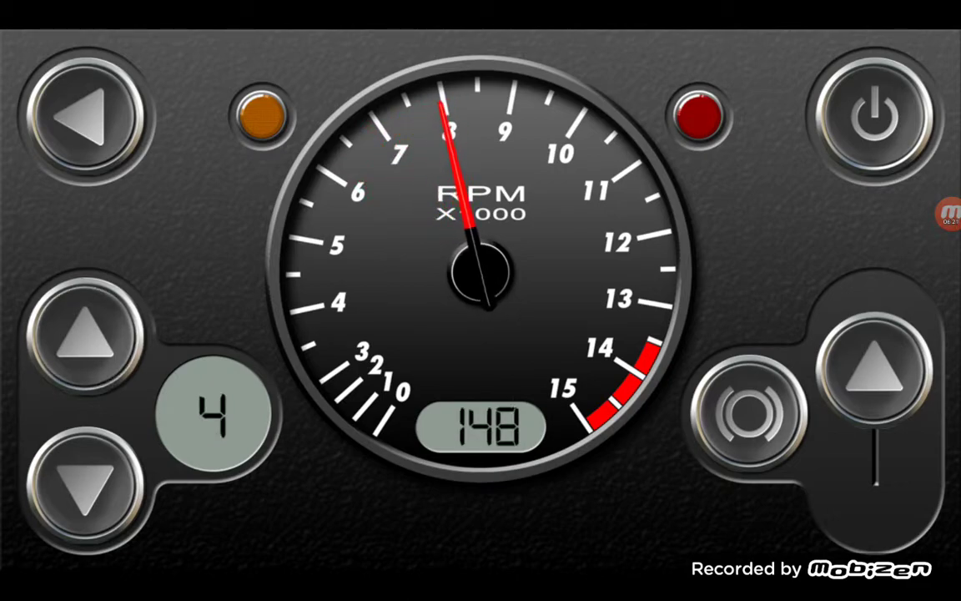
click(85, 334)
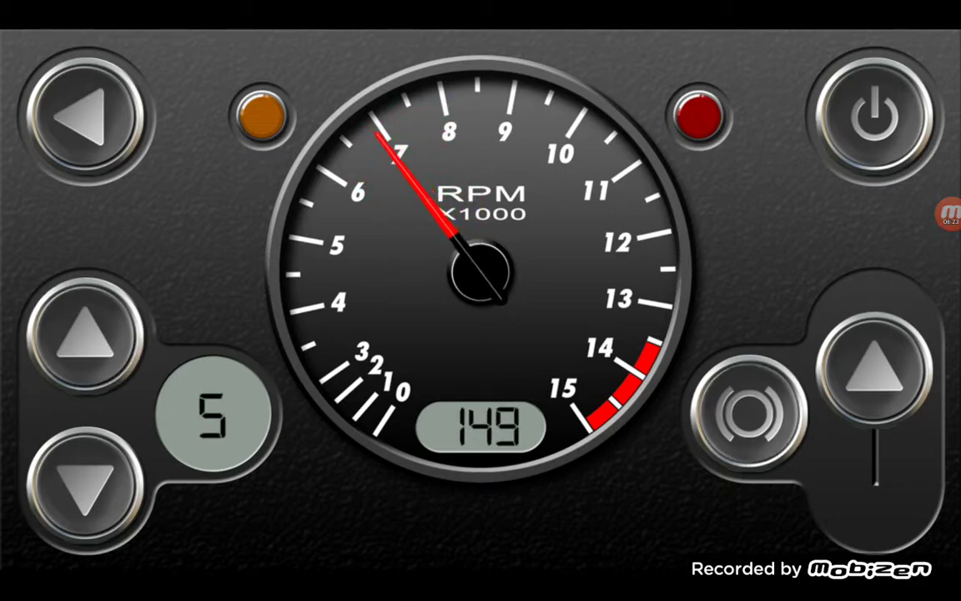
click(85, 482)
click(85, 482)
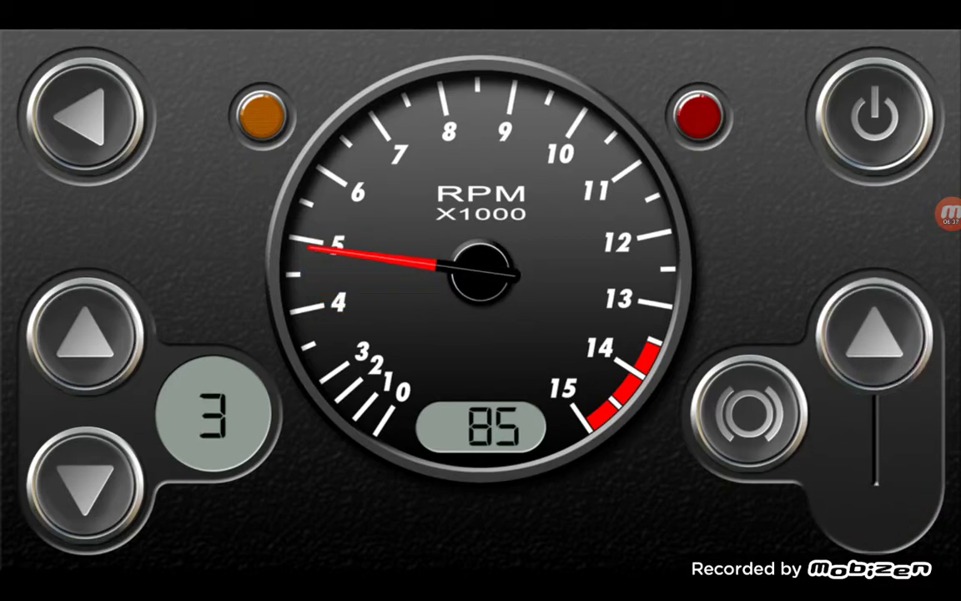
- Shift up to sixth, close the throttle, and downshift toward second
click(86, 334)
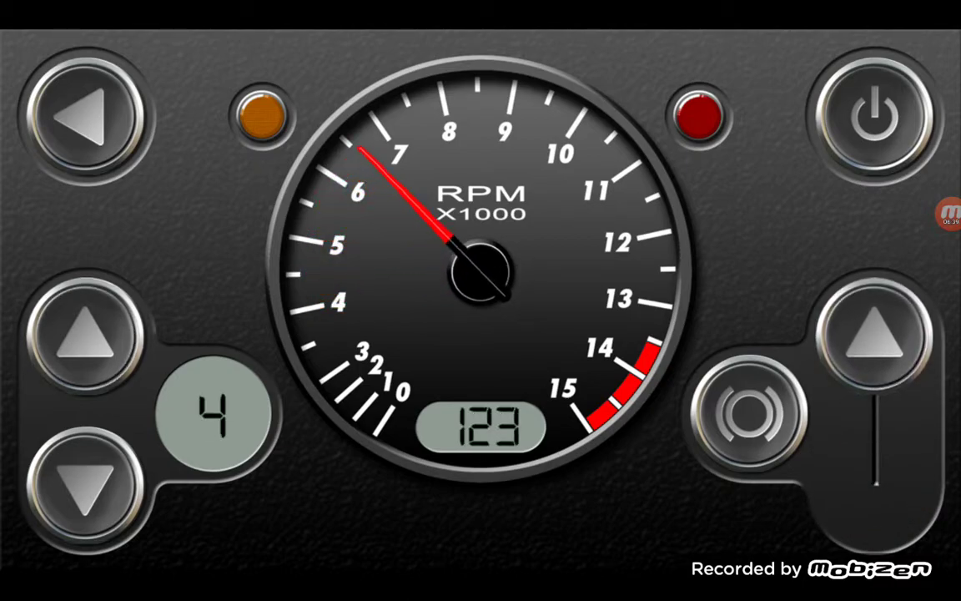
click(85, 334)
click(85, 334)
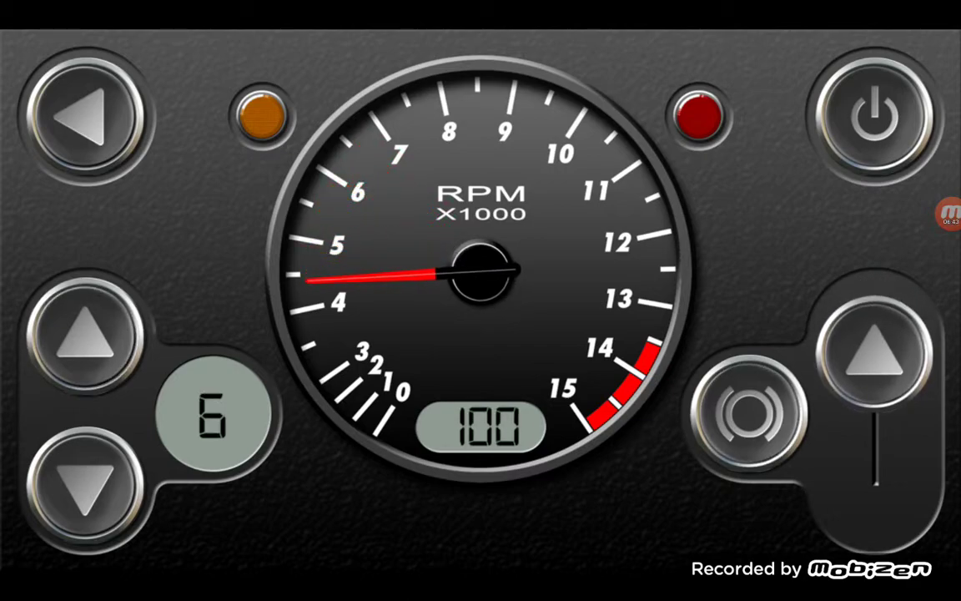
drag(875, 334, 874, 484)
click(85, 482)
click(749, 409)
click(85, 483)
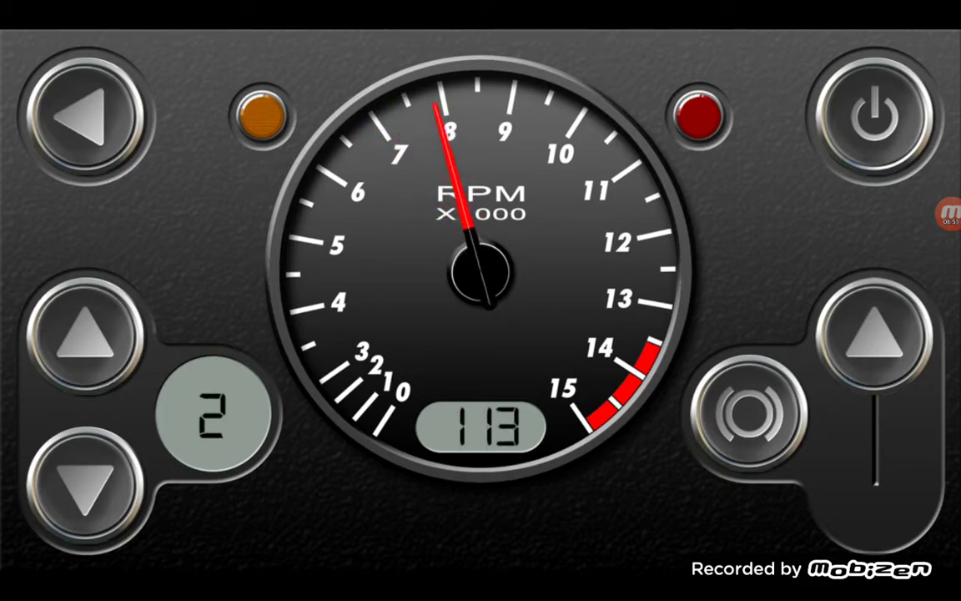
click(85, 334)
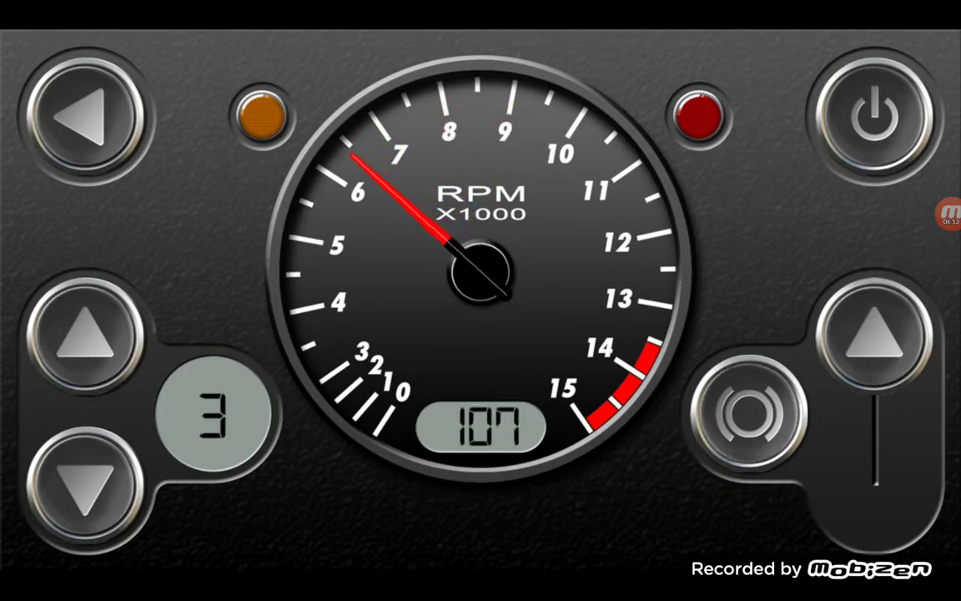
- Shift back up from second to fifth gear
click(85, 482)
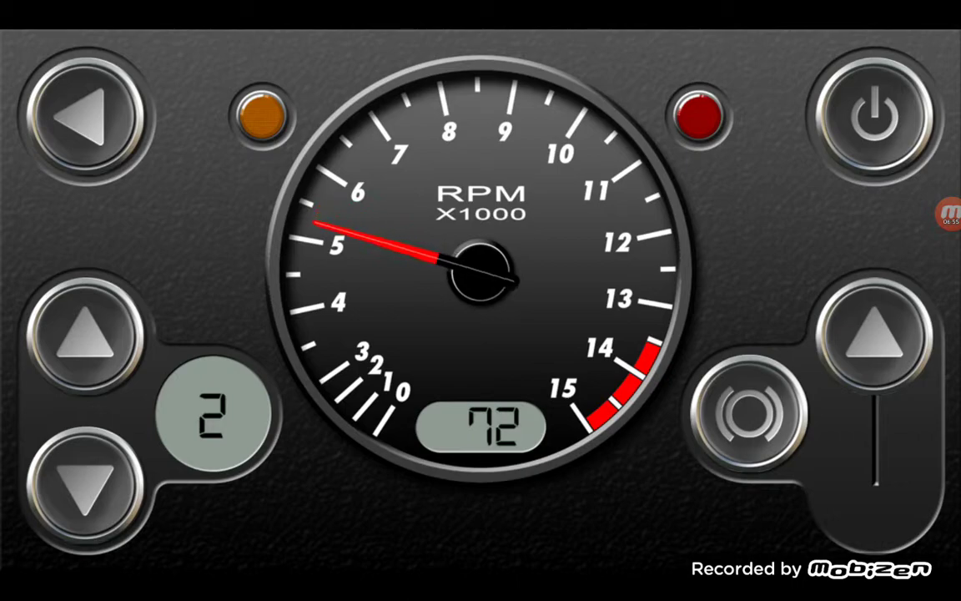
click(85, 334)
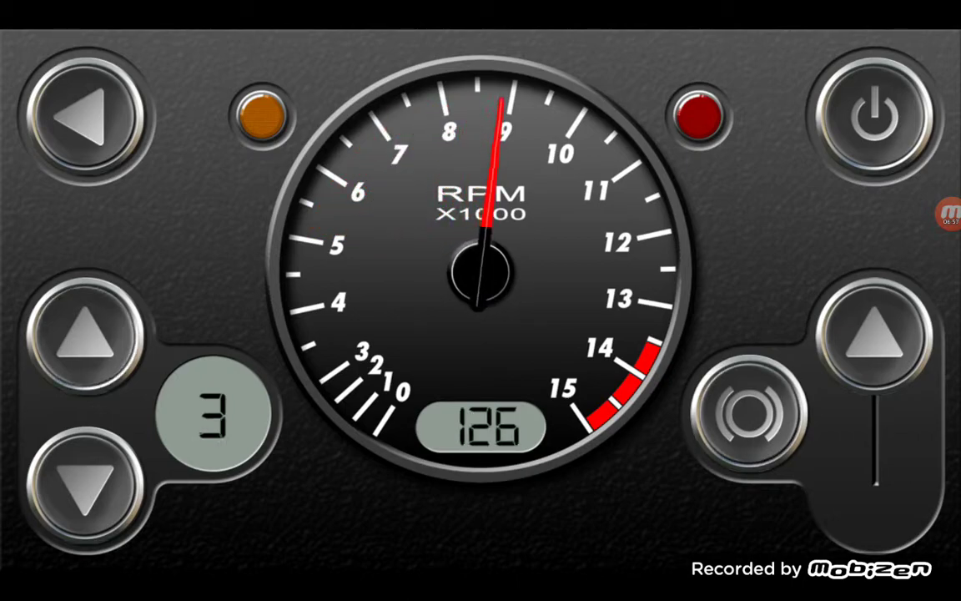
click(85, 334)
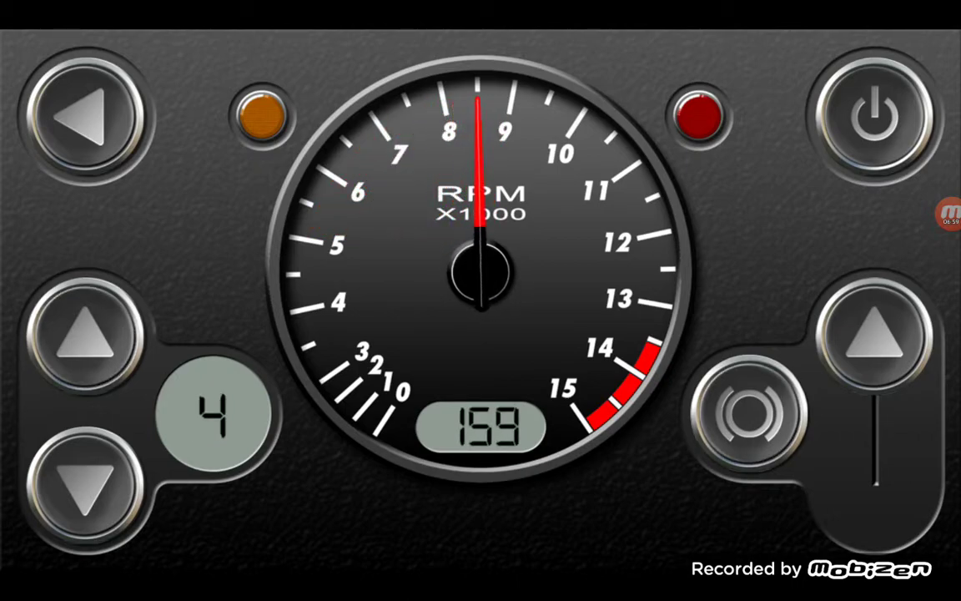
click(86, 334)
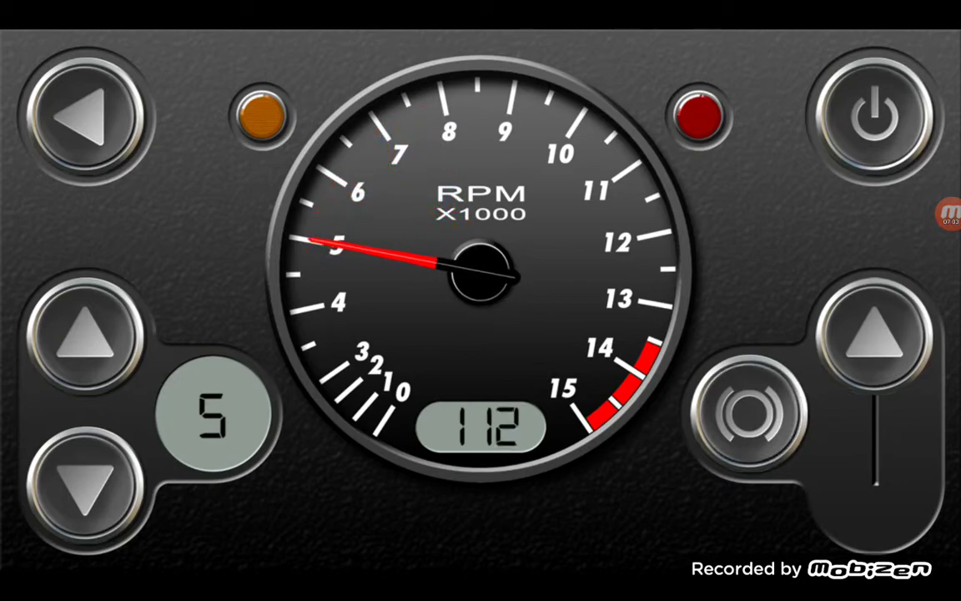
- Downshift from fifth, release the throttle, and settle into neutral at idle
click(85, 484)
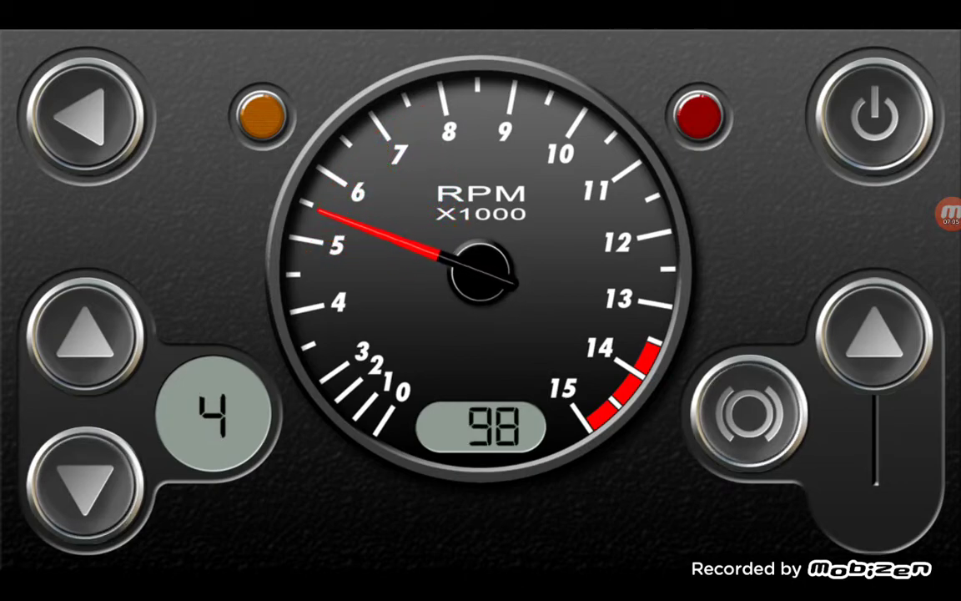
click(85, 484)
click(86, 484)
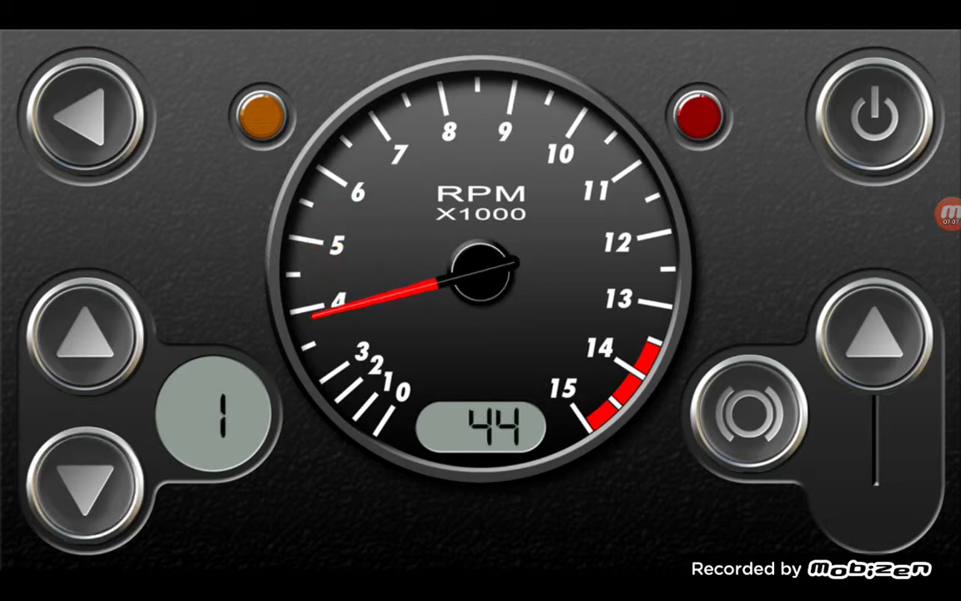
drag(874, 329, 874, 484)
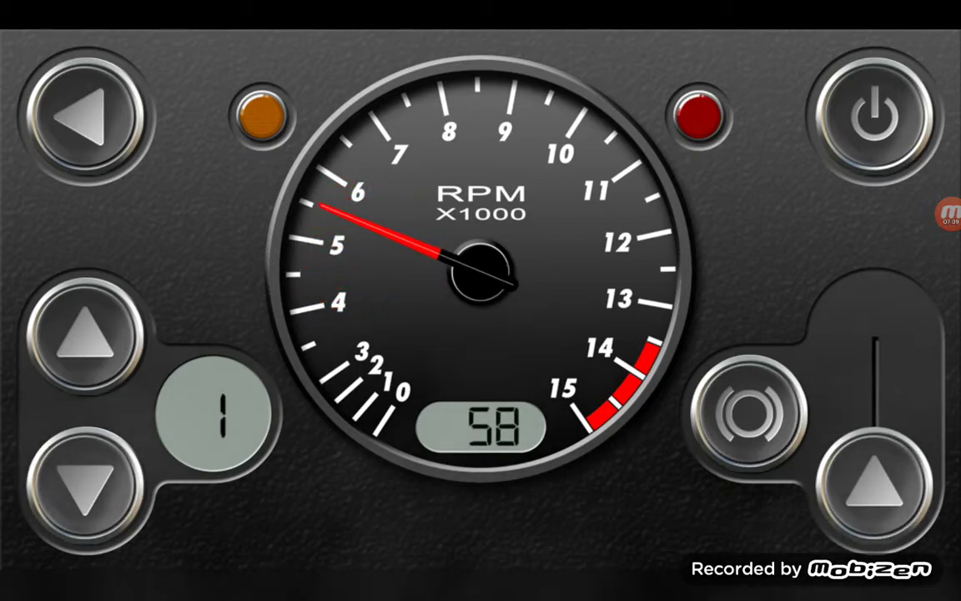
click(85, 484)
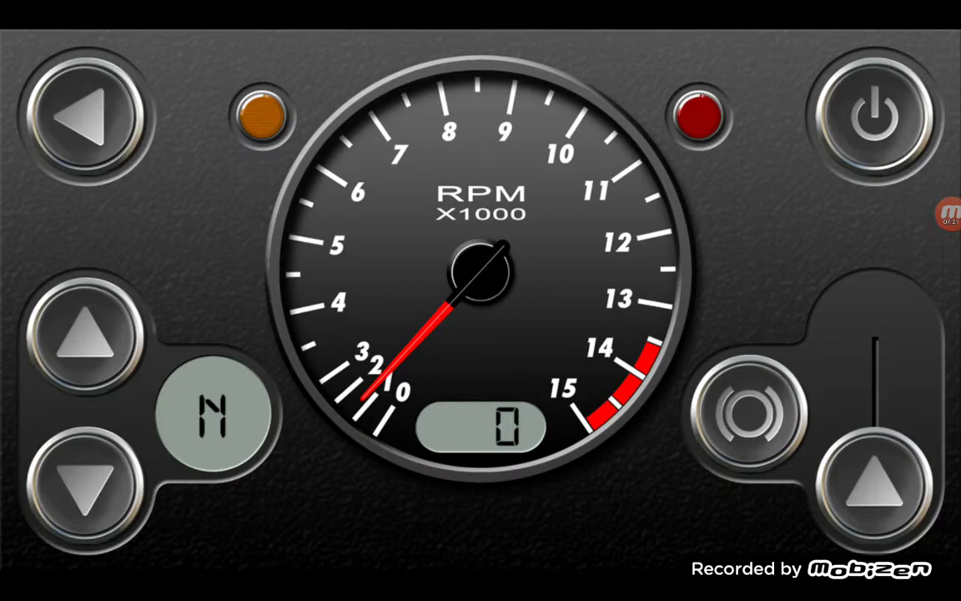
- Rev in neutral, accelerate up through sixth to about 351, then start downshifting
drag(875, 483, 874, 470)
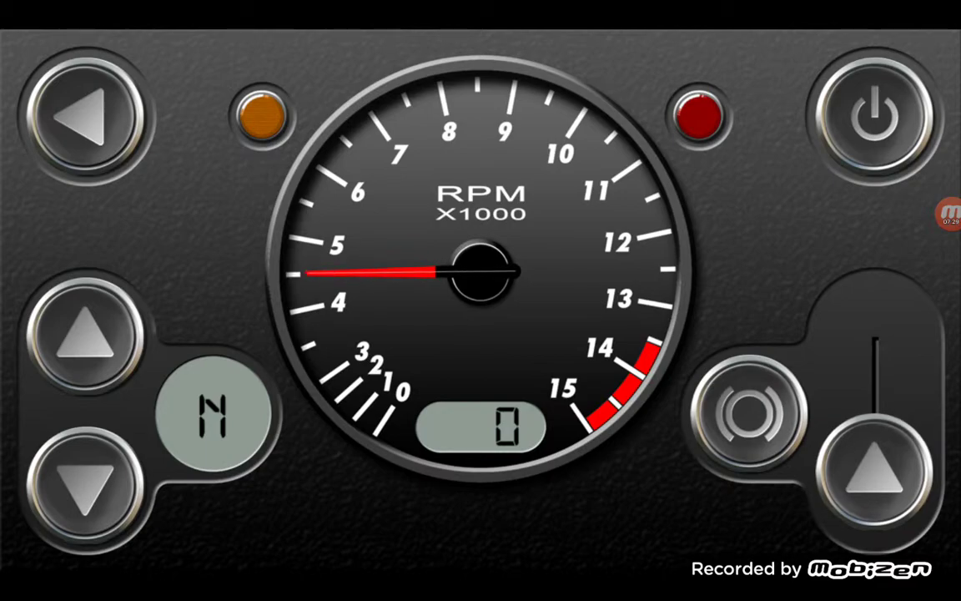
drag(874, 467, 875, 330)
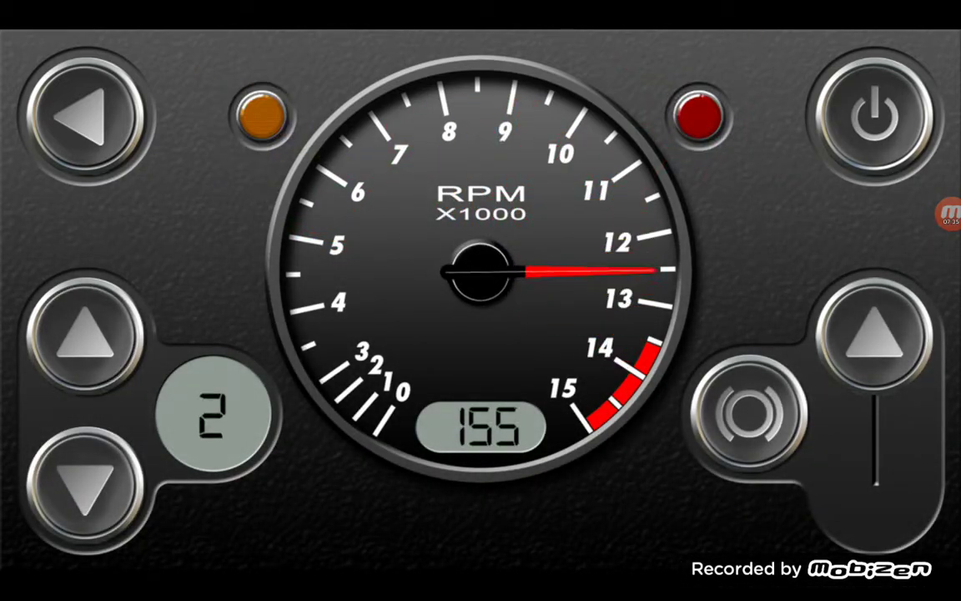
click(86, 333)
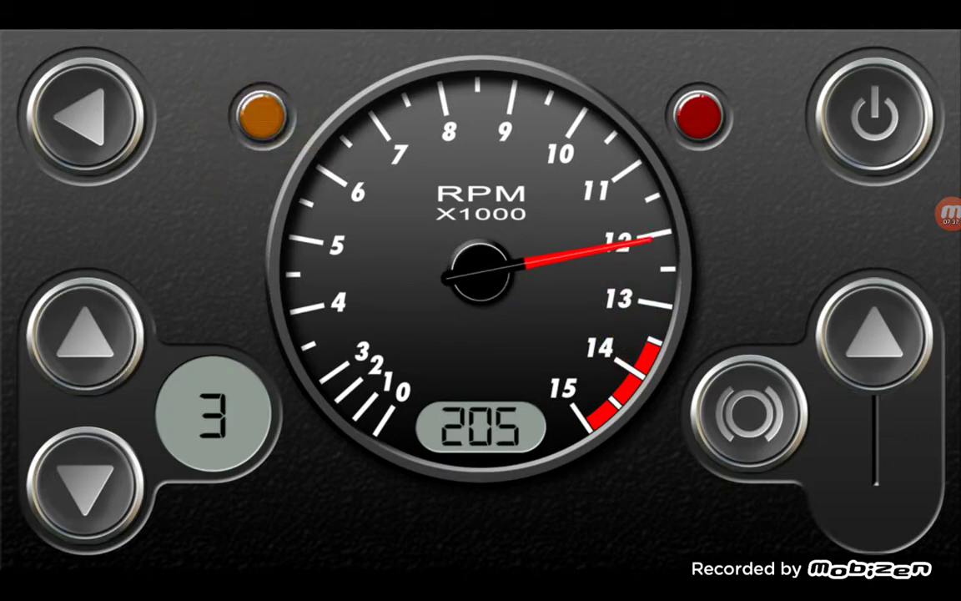
click(86, 333)
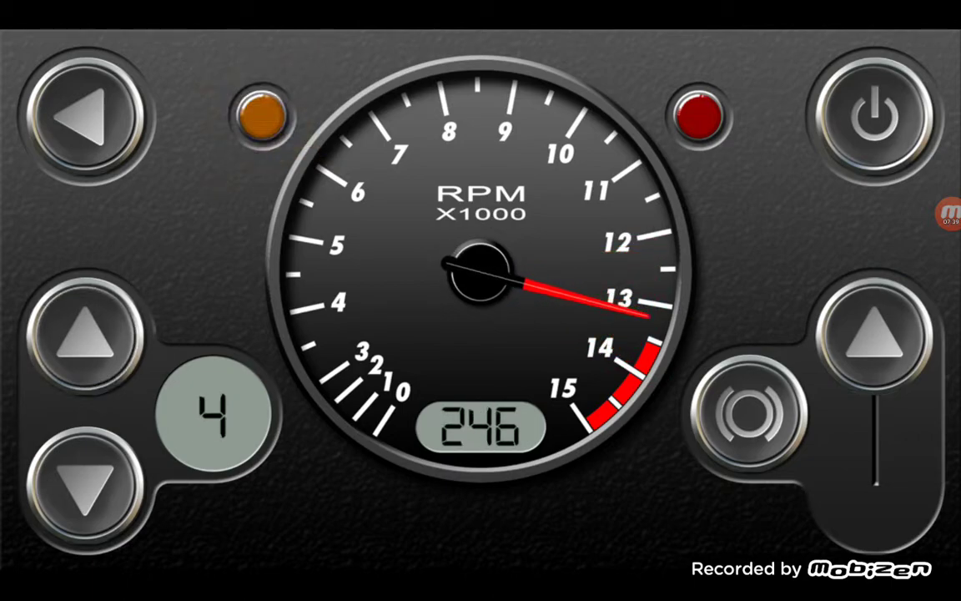
click(86, 334)
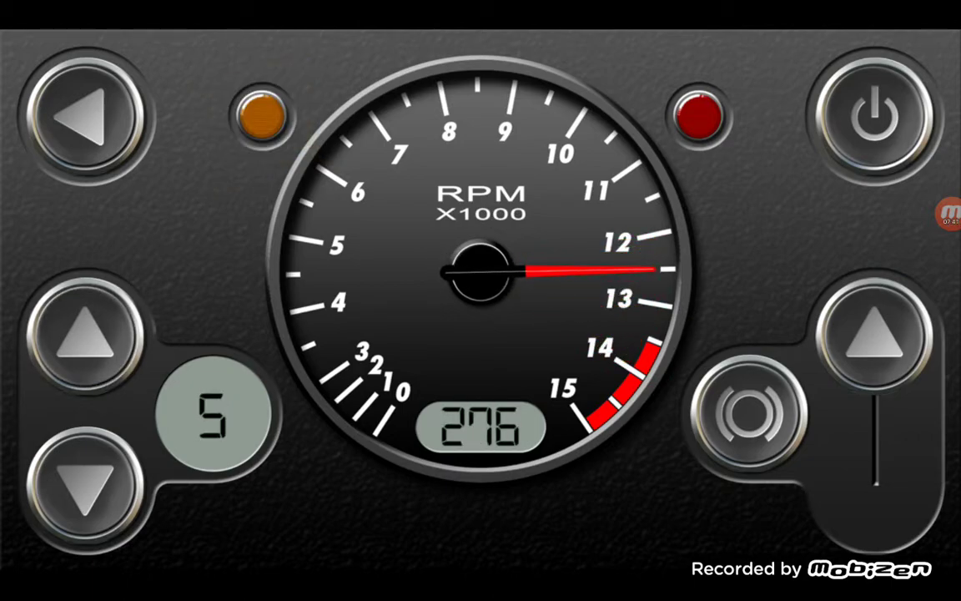
click(86, 333)
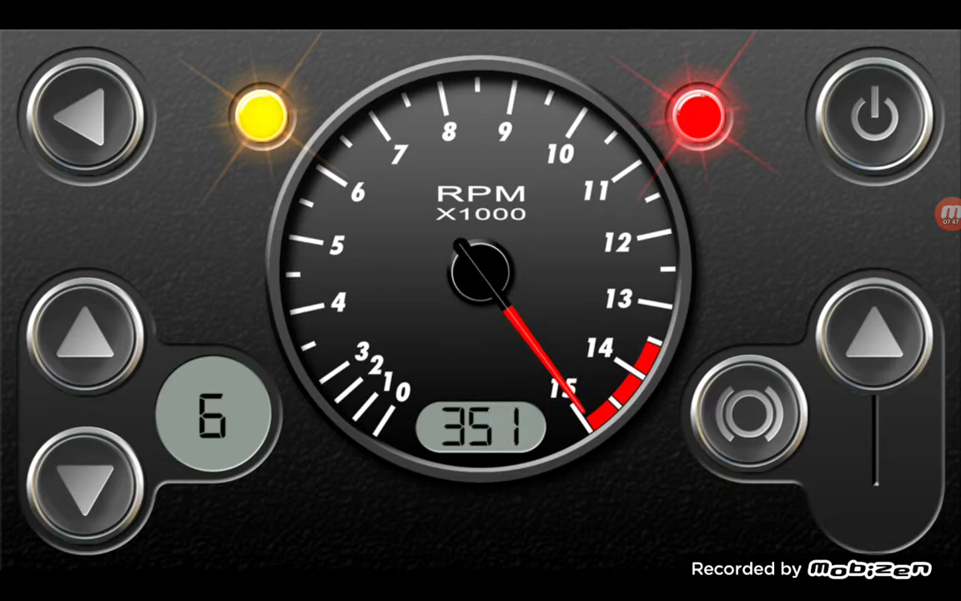
click(86, 483)
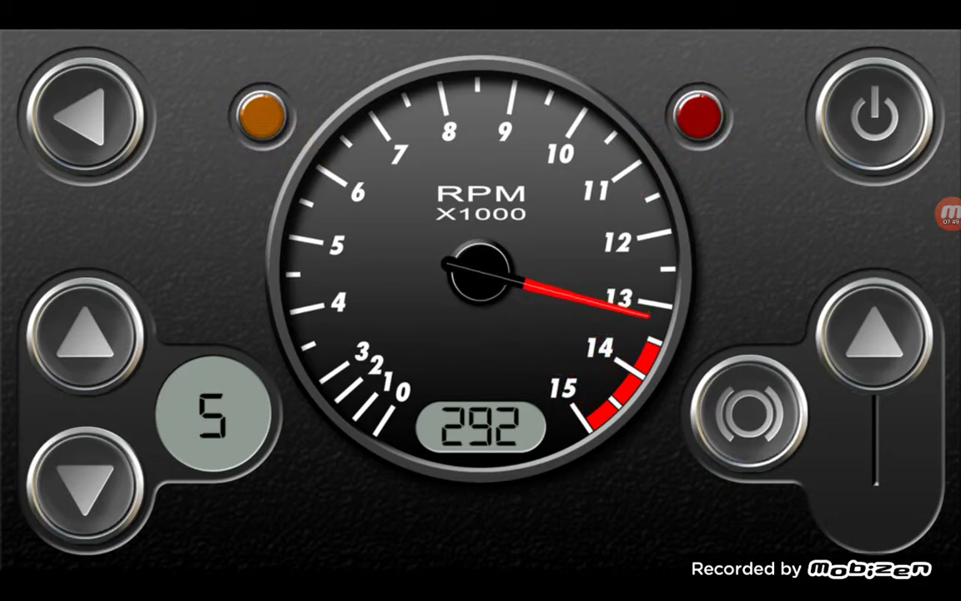
click(86, 482)
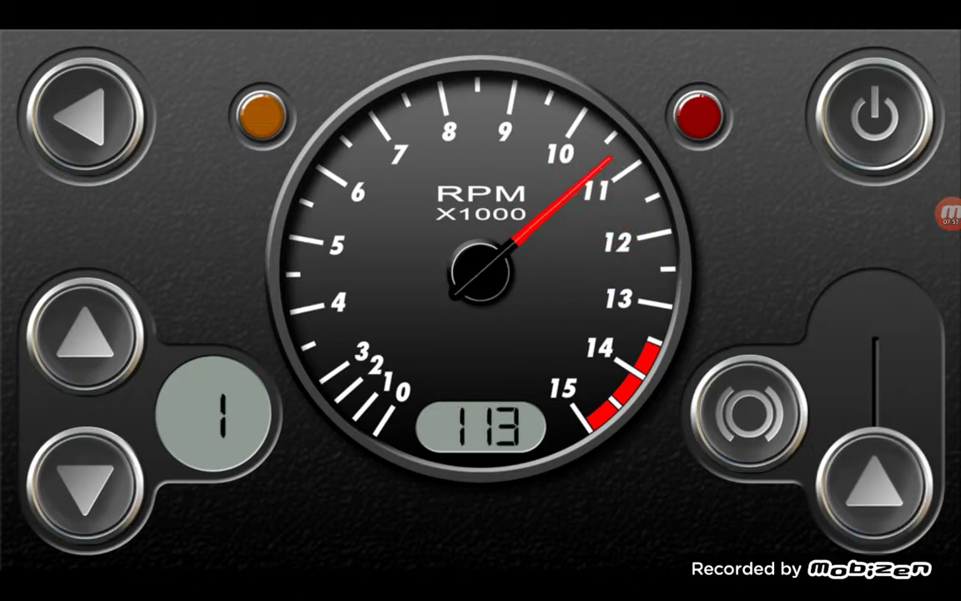
- Run from neutral up to fifth near 117, then close the throttle and downshift to second
click(86, 482)
drag(874, 488, 875, 338)
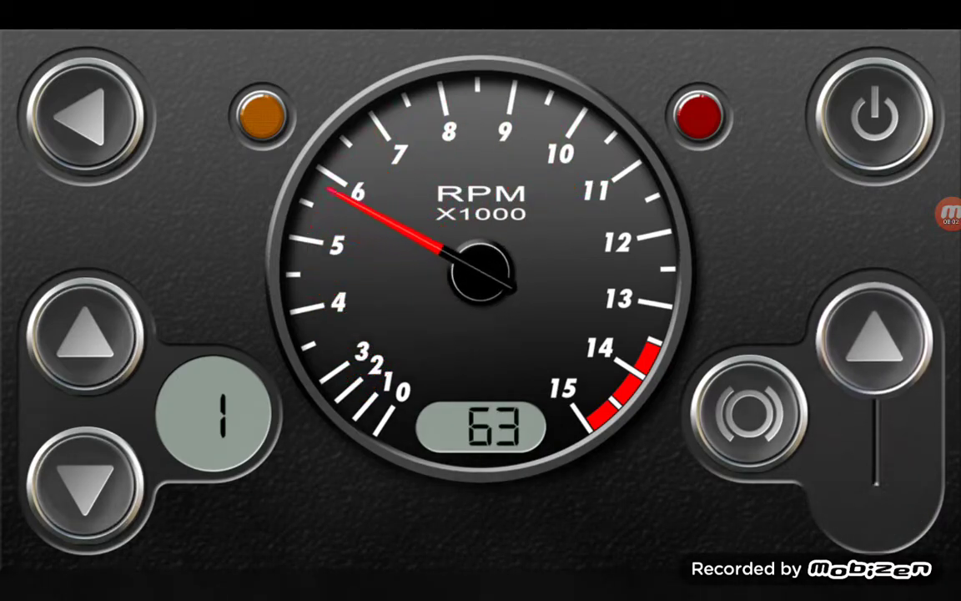
click(86, 338)
click(86, 338)
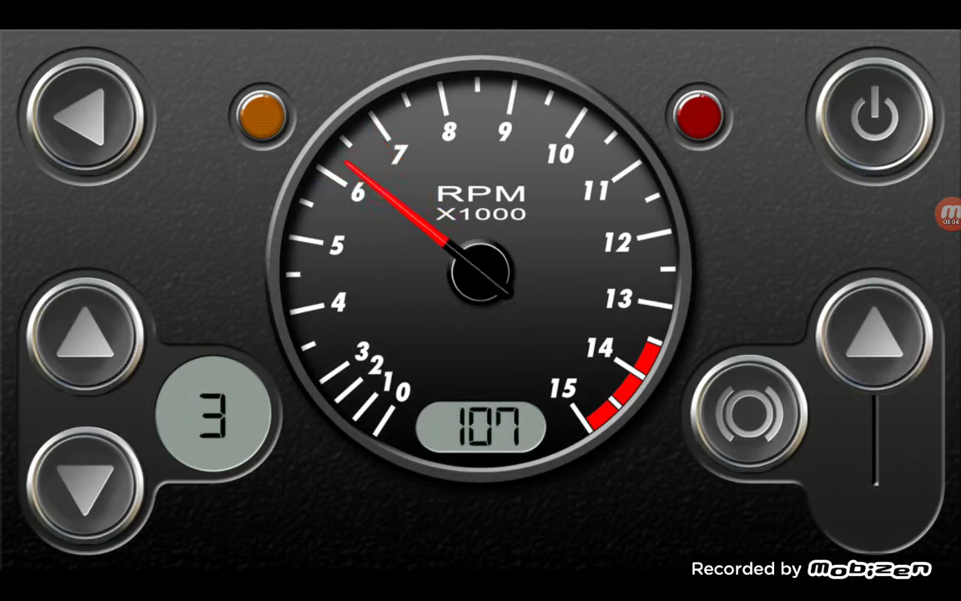
click(86, 338)
click(86, 338)
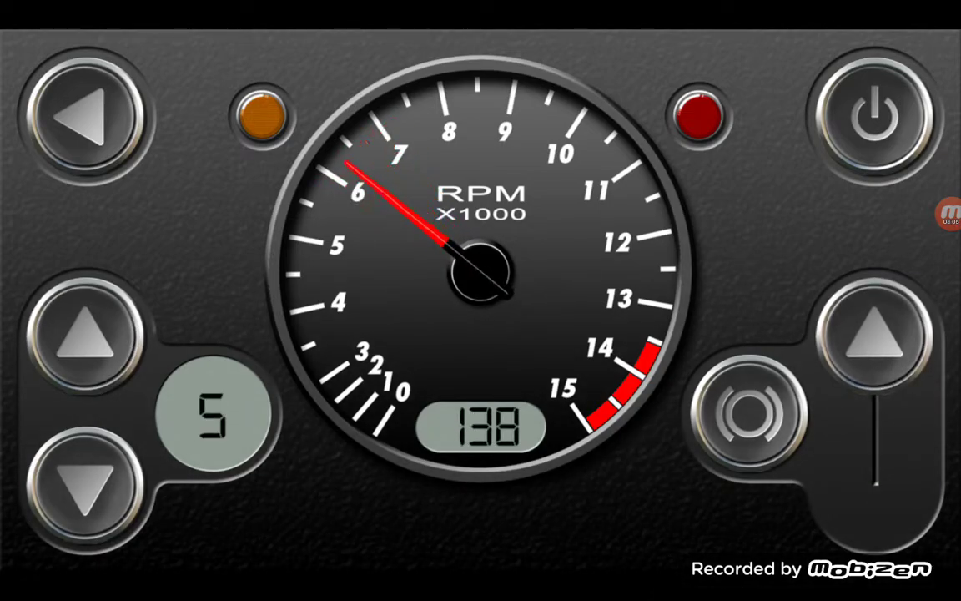
drag(875, 330, 875, 488)
click(86, 483)
click(86, 483)
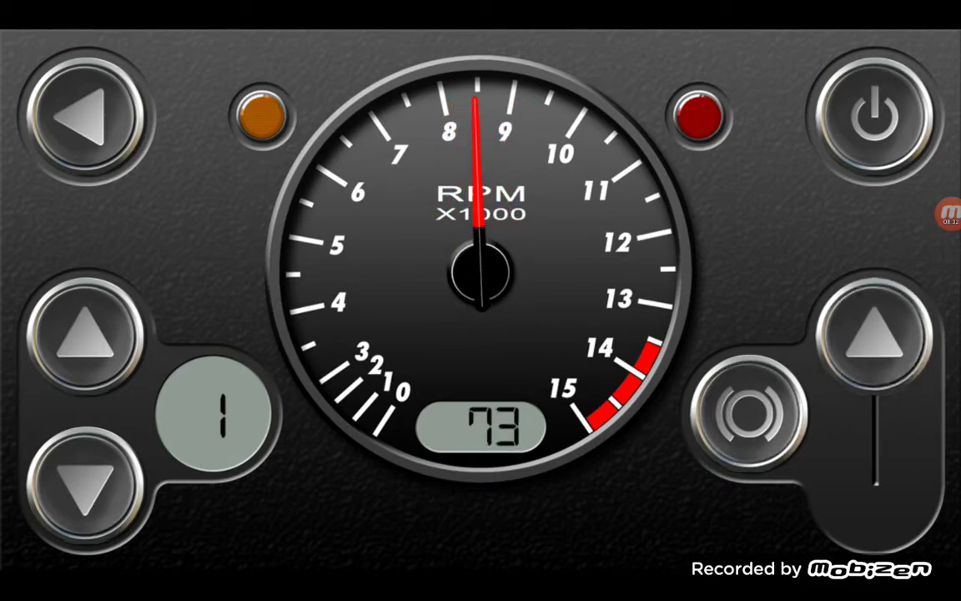
- Shift up from second toward sixth, then back down to first
click(86, 334)
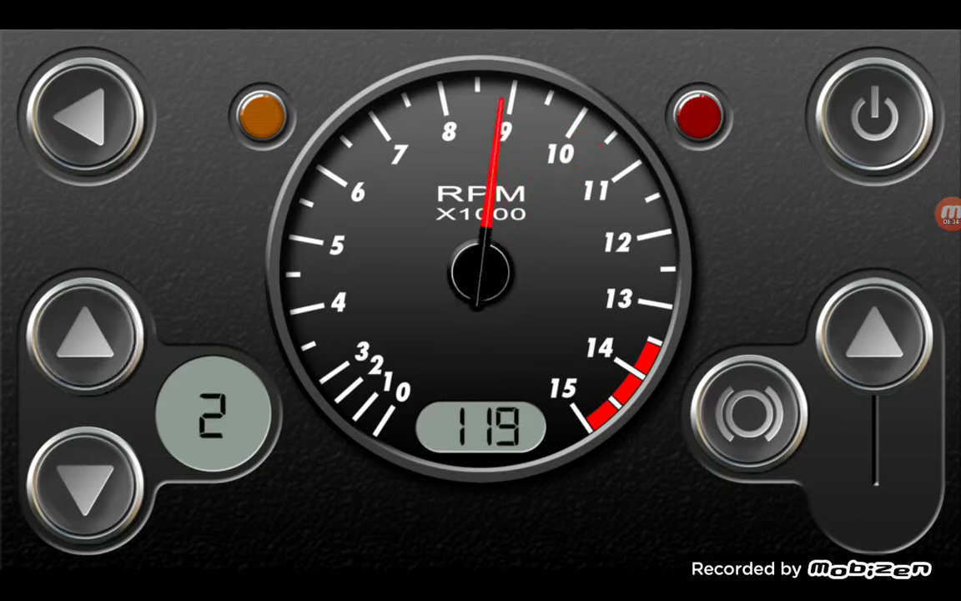
click(86, 334)
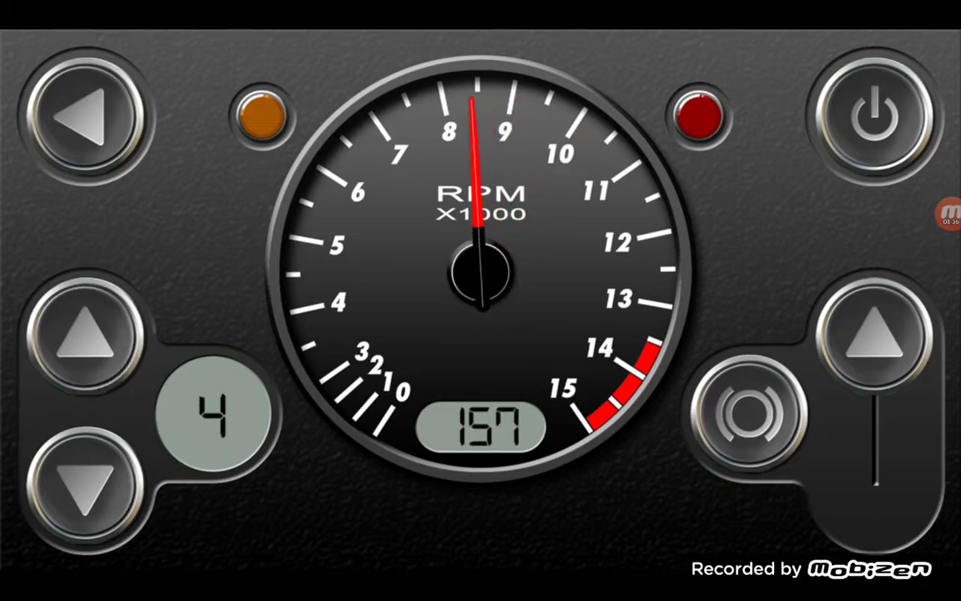
click(86, 334)
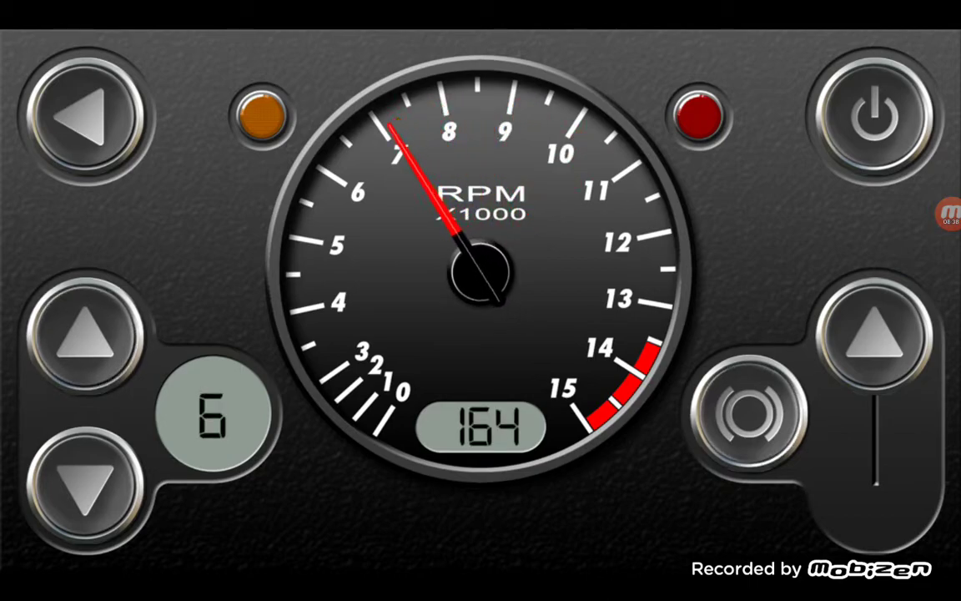
click(86, 480)
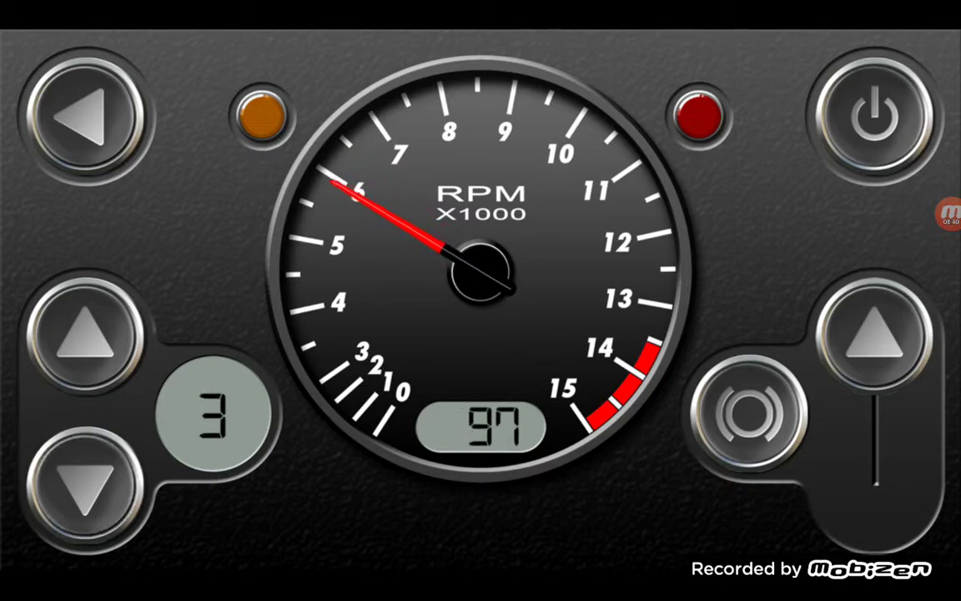
click(86, 480)
click(85, 480)
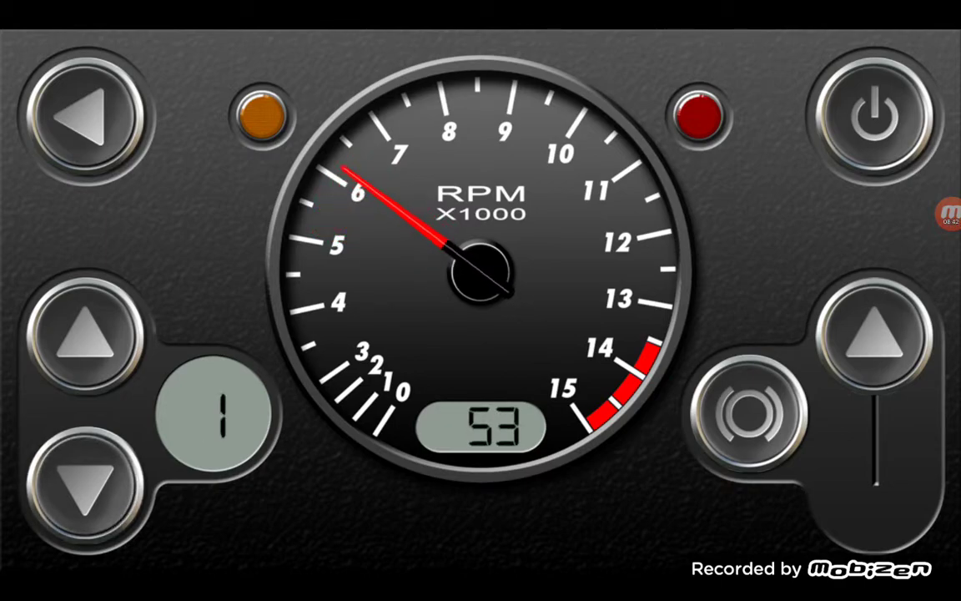
- Shift up again to fifth, then drop back to second at 70
click(86, 333)
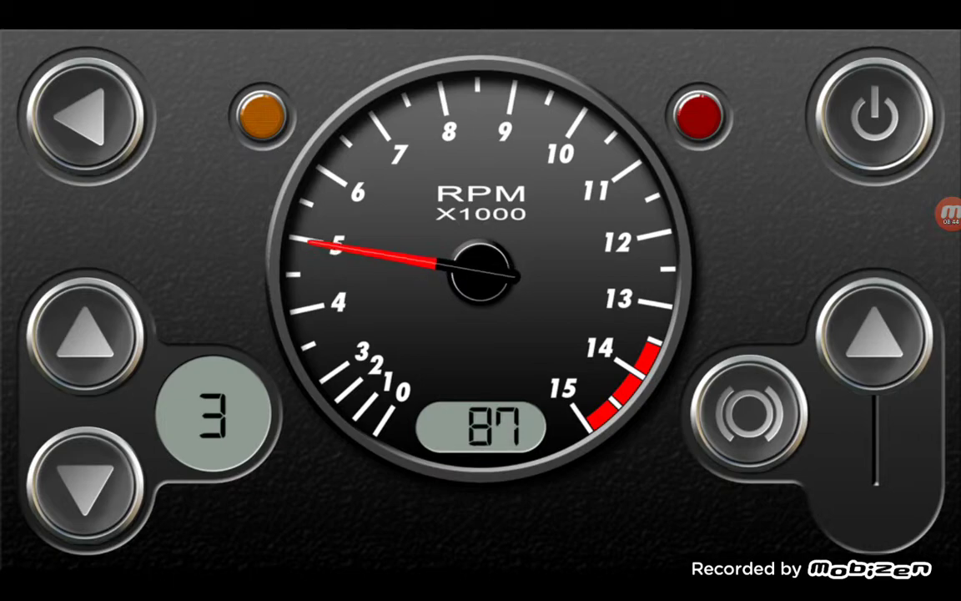
click(86, 334)
click(86, 334)
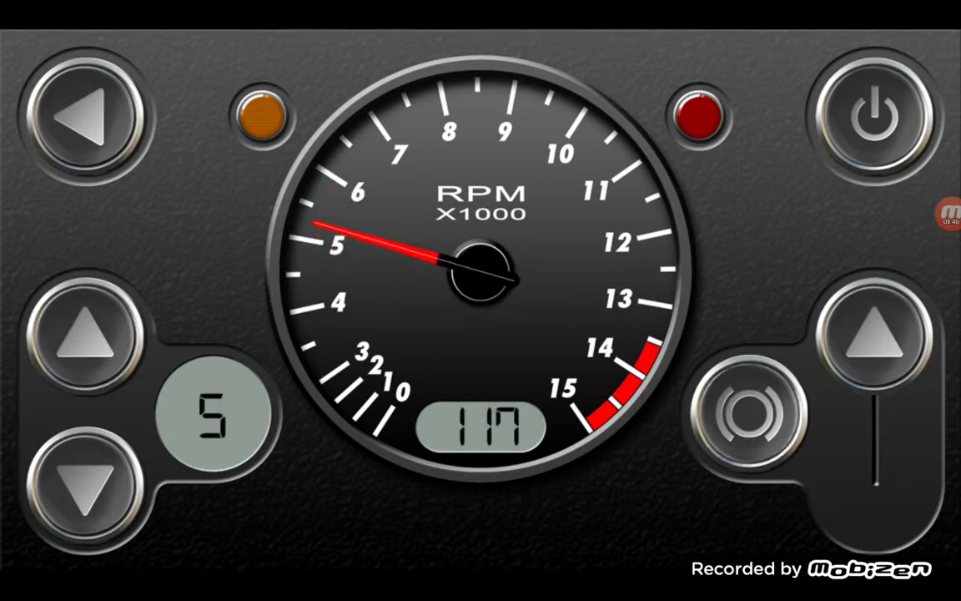
click(86, 479)
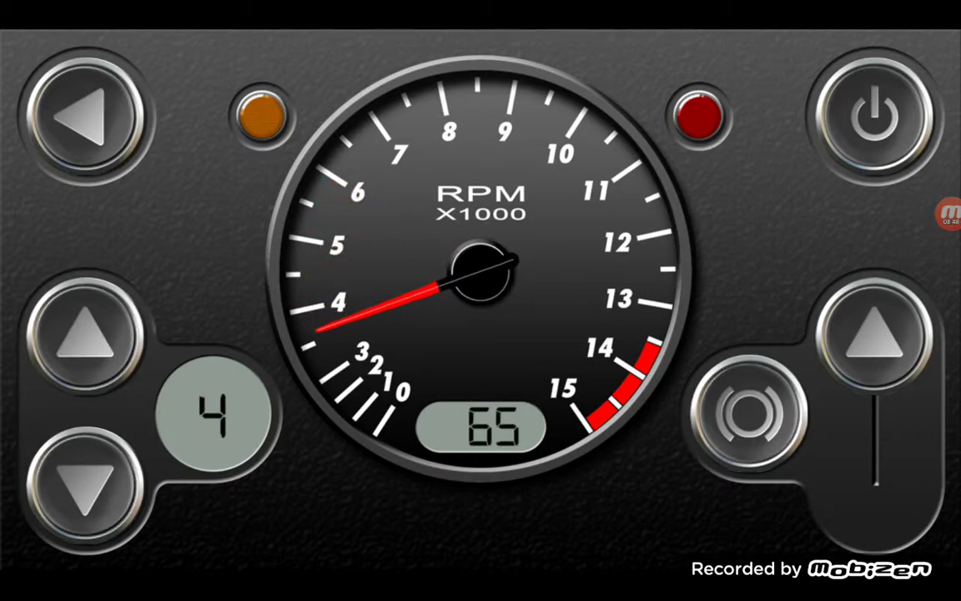
click(86, 479)
click(86, 479)
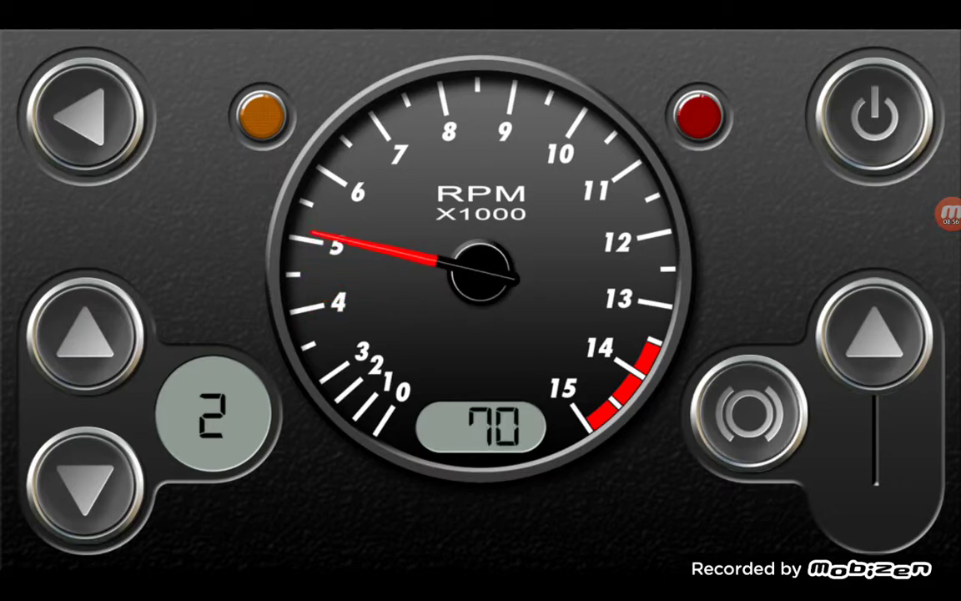
- Shift between first and third near 212, ease off, and return to the 1000cc V4 menu
click(85, 482)
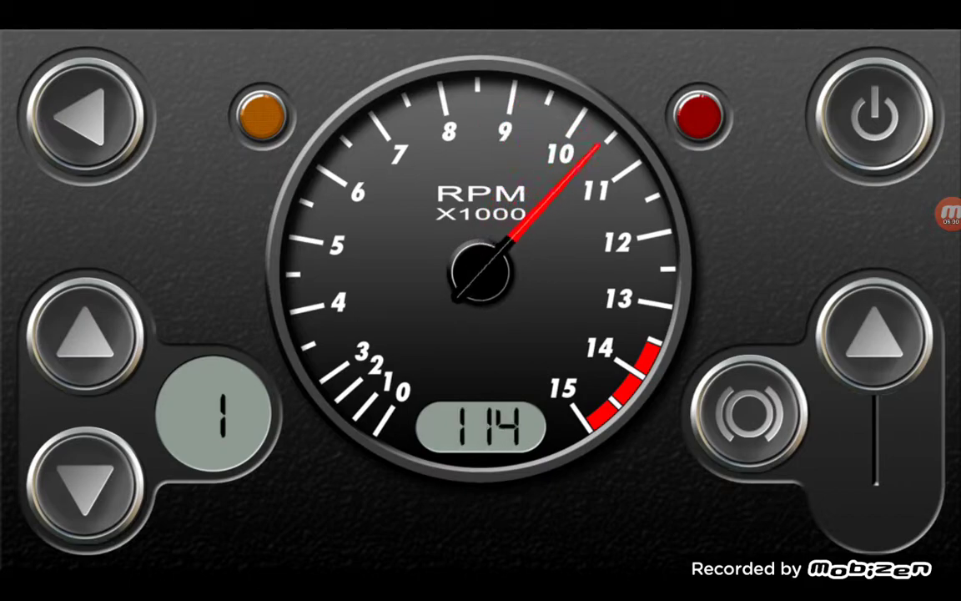
click(85, 332)
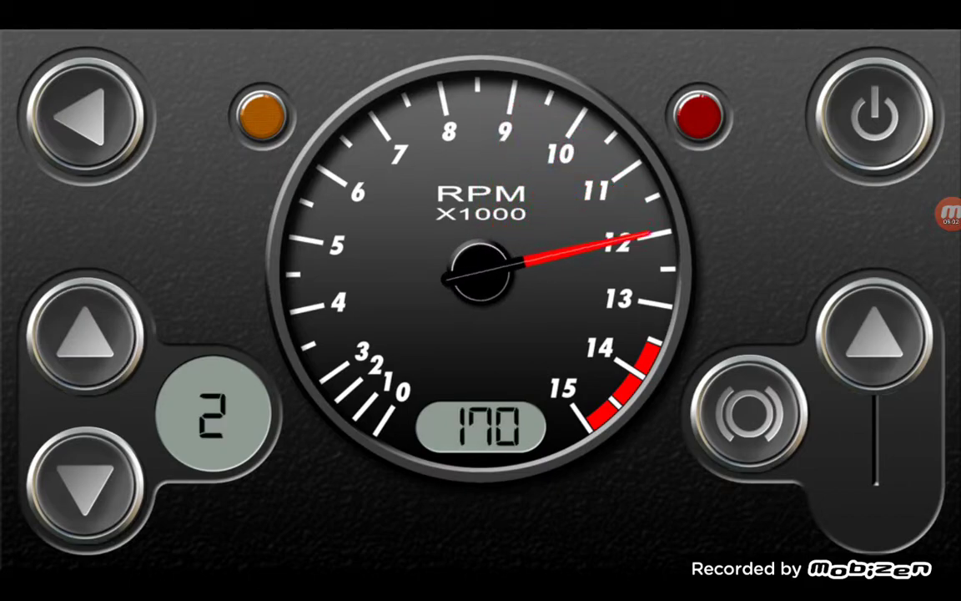
click(85, 484)
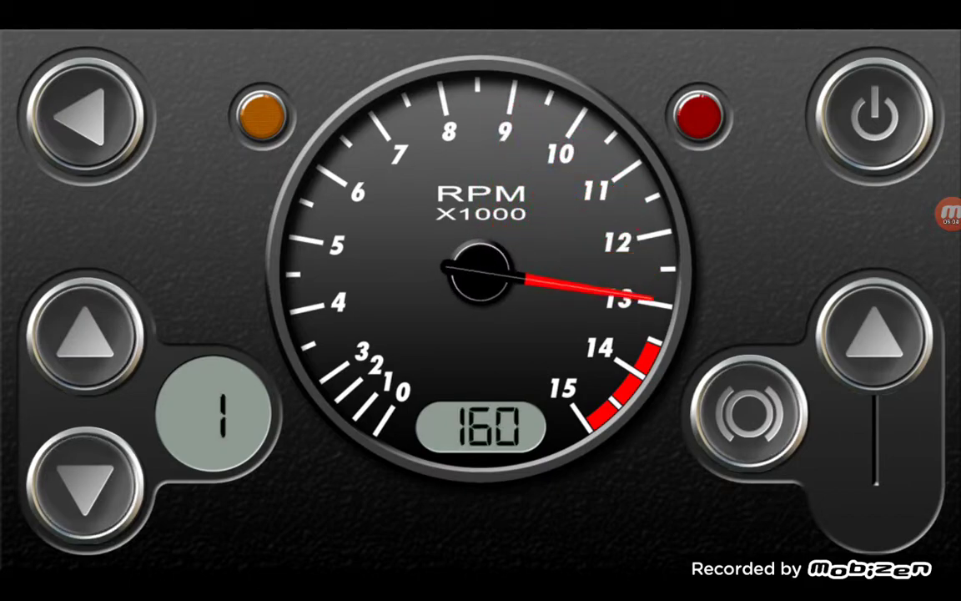
mouse_move(874, 332)
mouse_down()
mouse_move(873, 454)
mouse_move(874, 332)
mouse_up()
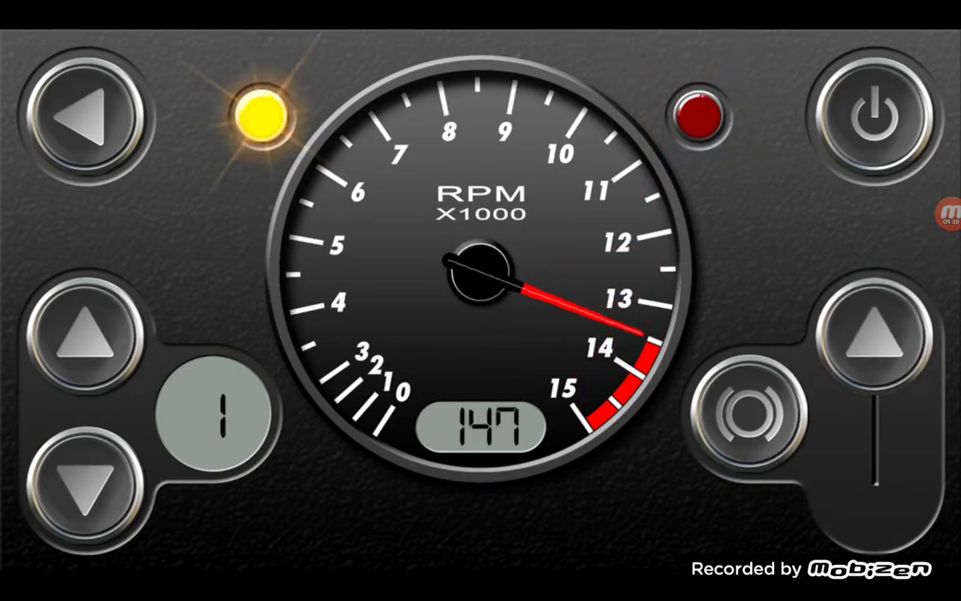
click(85, 334)
click(85, 334)
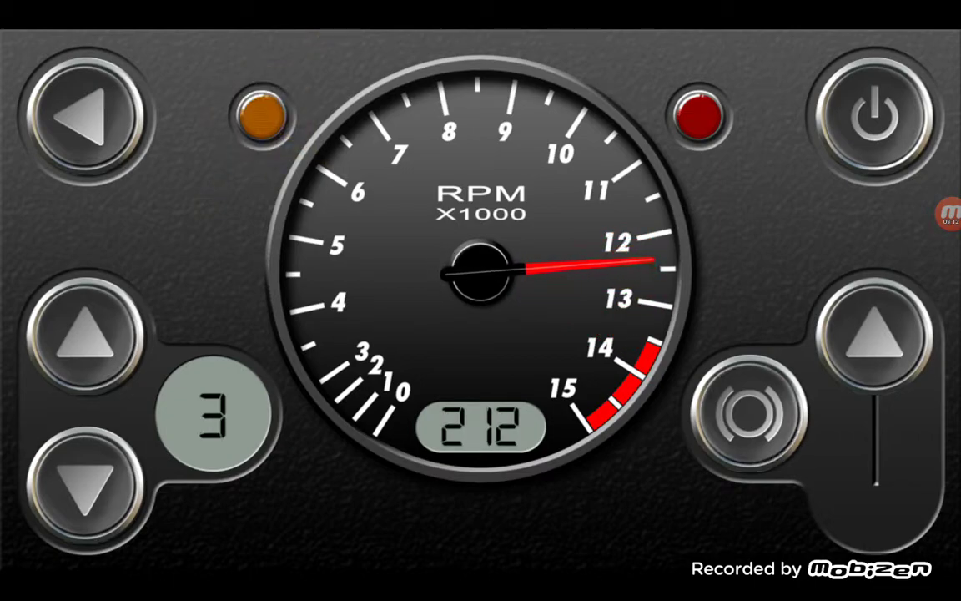
click(85, 484)
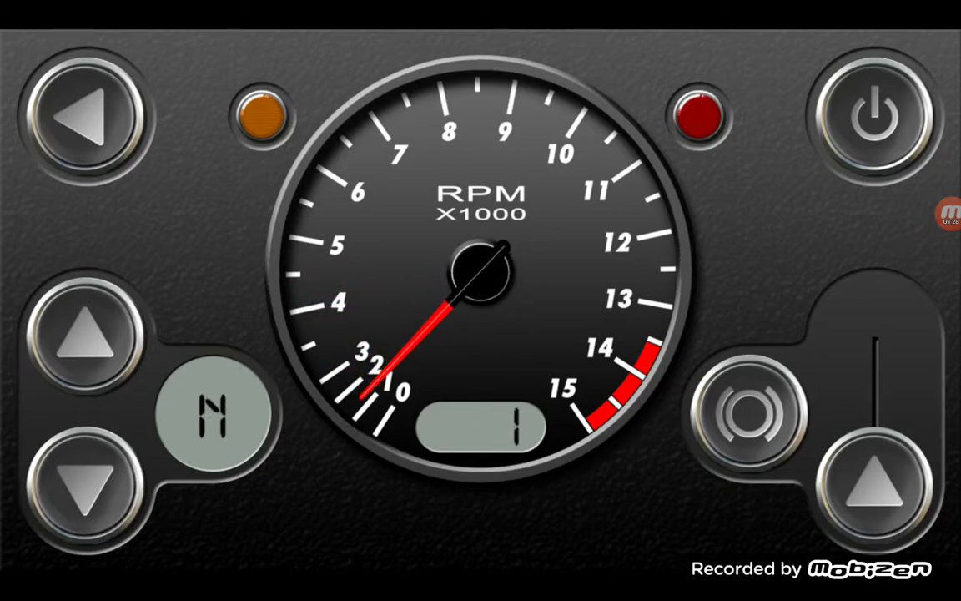
click(86, 114)
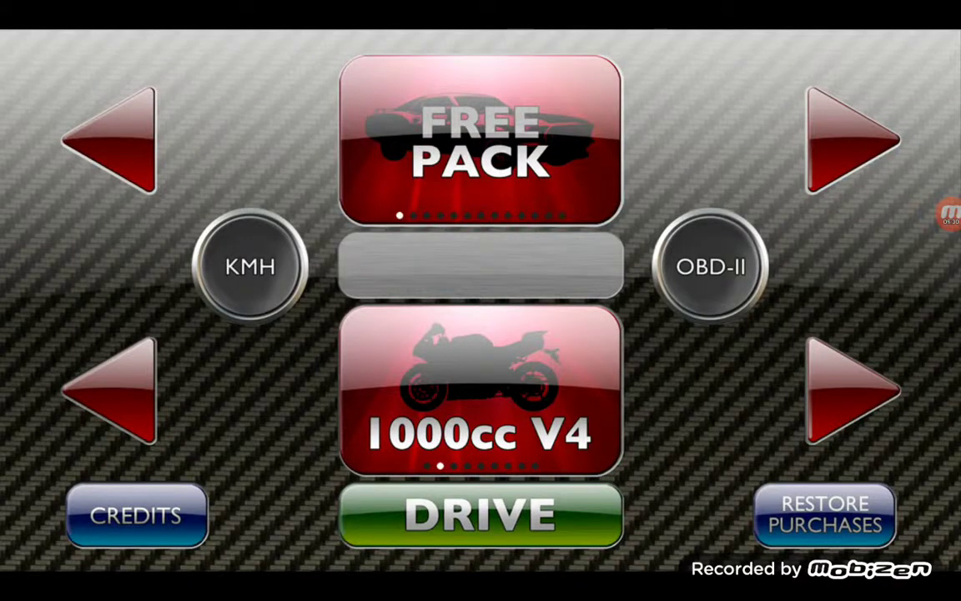